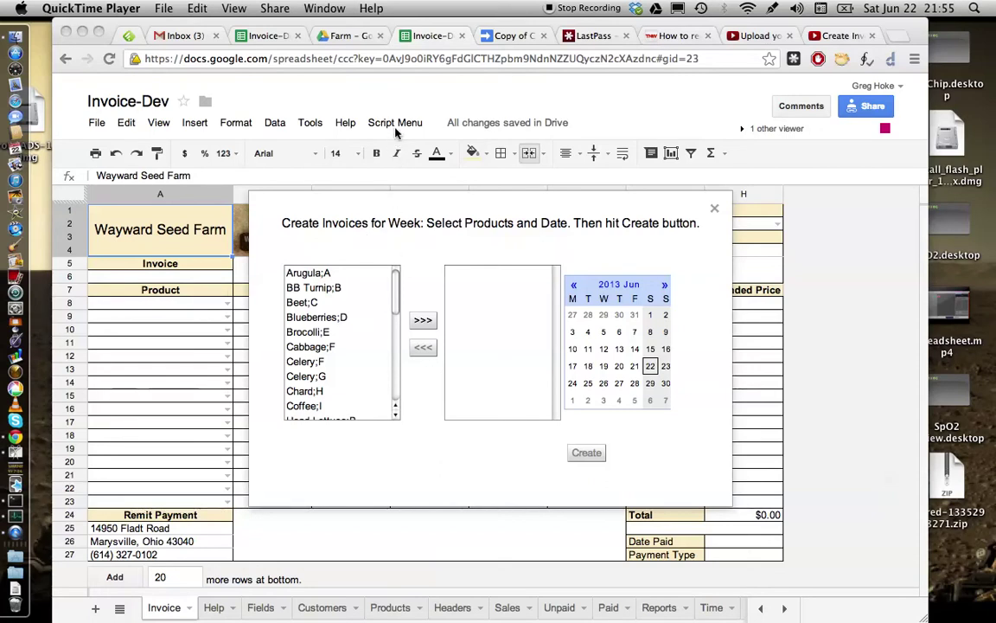
Step: Close the open Create Invoices dialog and bring up the Script Menu
left_click(715, 211)
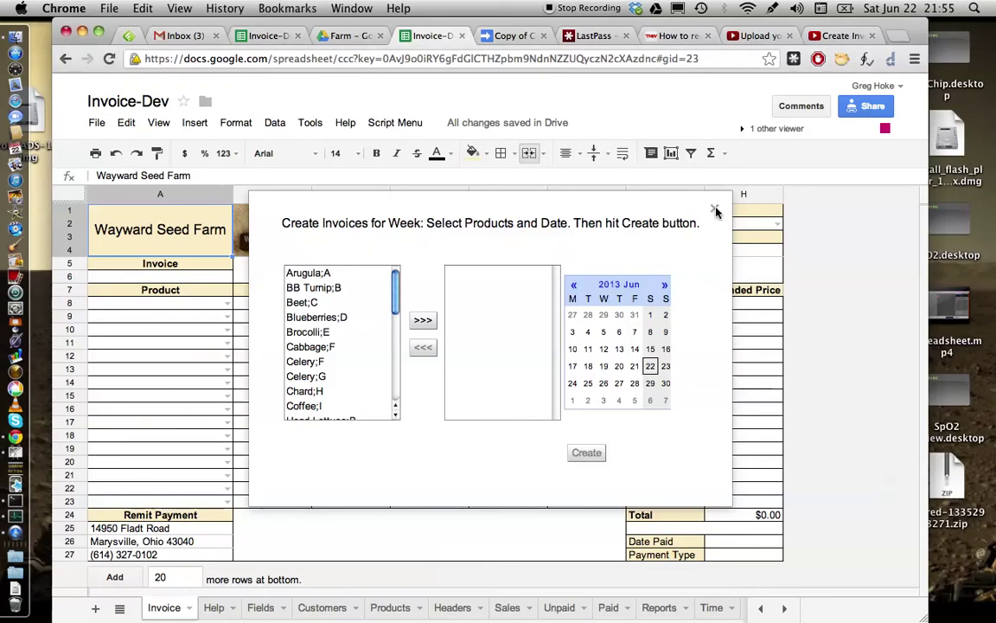
left_click(715, 211)
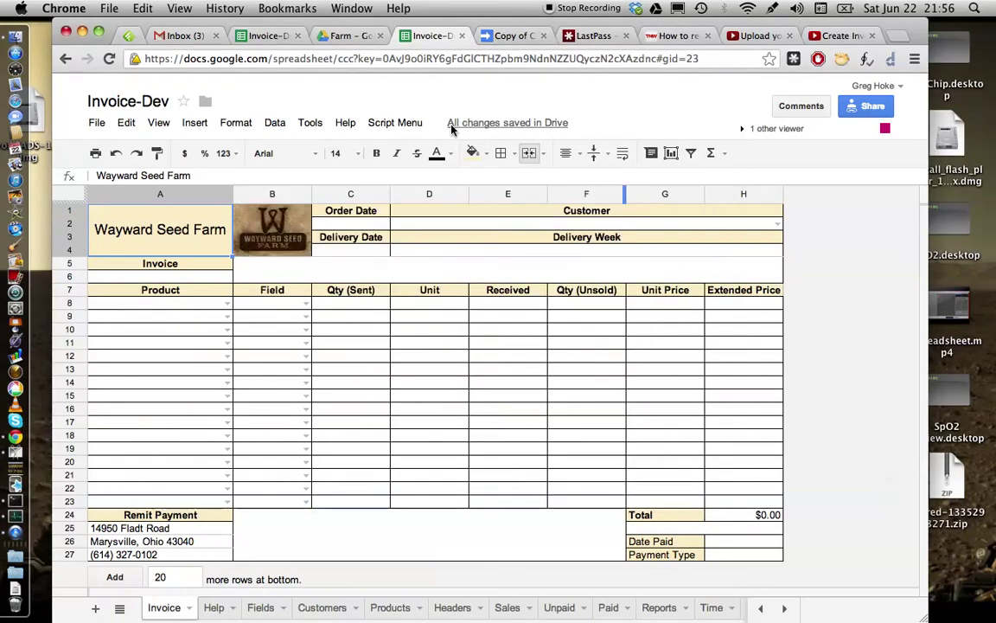
left_click(403, 123)
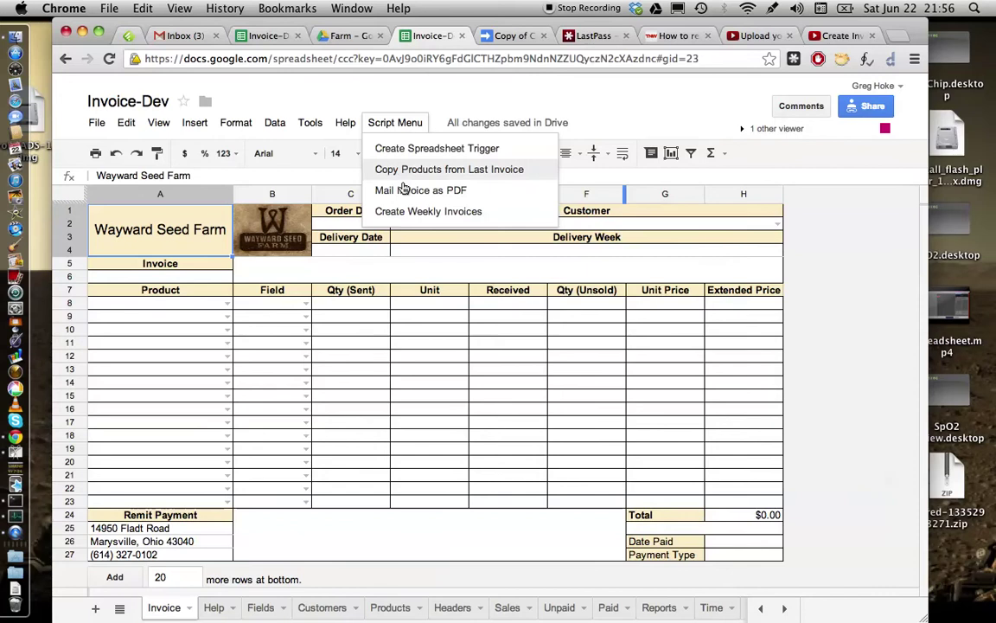
Step: Launch Create Weekly Invoices and add Arugula;A, Beet;C, and Broccoli;E through Celery;F as products
left_click(412, 212)
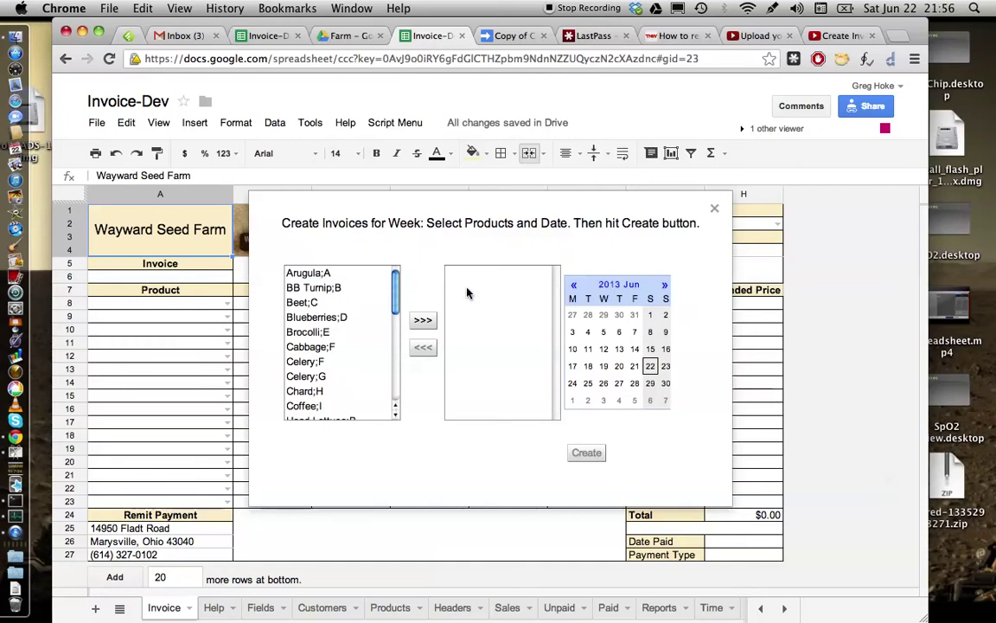
left_click(329, 273)
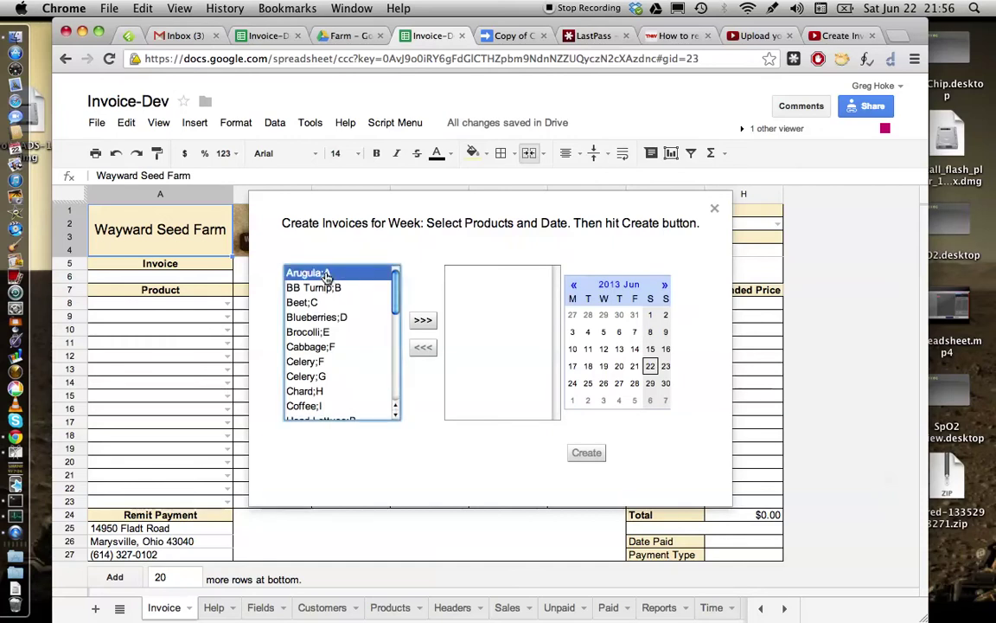
left_click(422, 321)
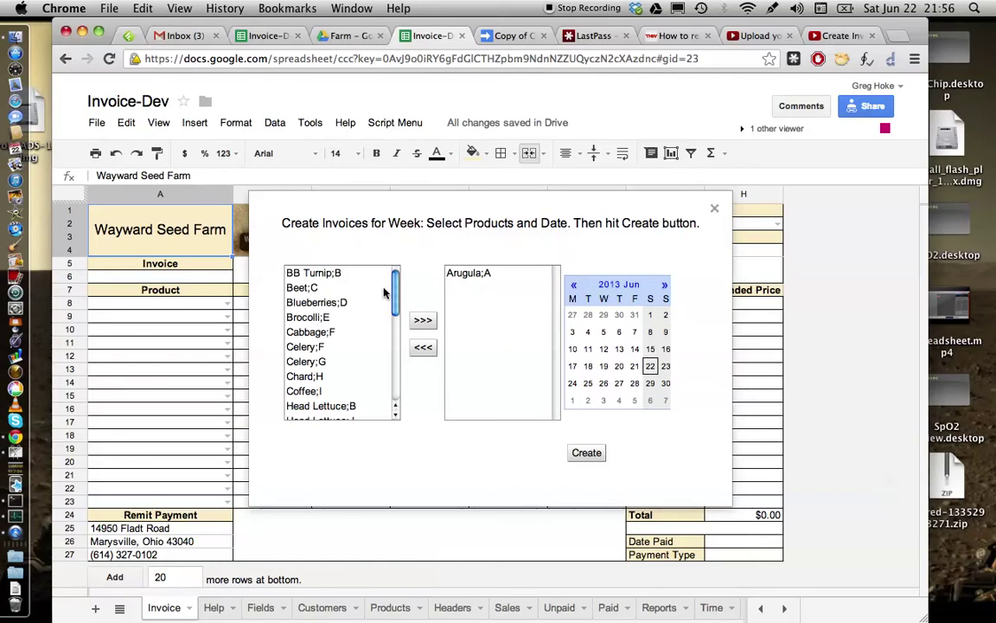
left_click(316, 289)
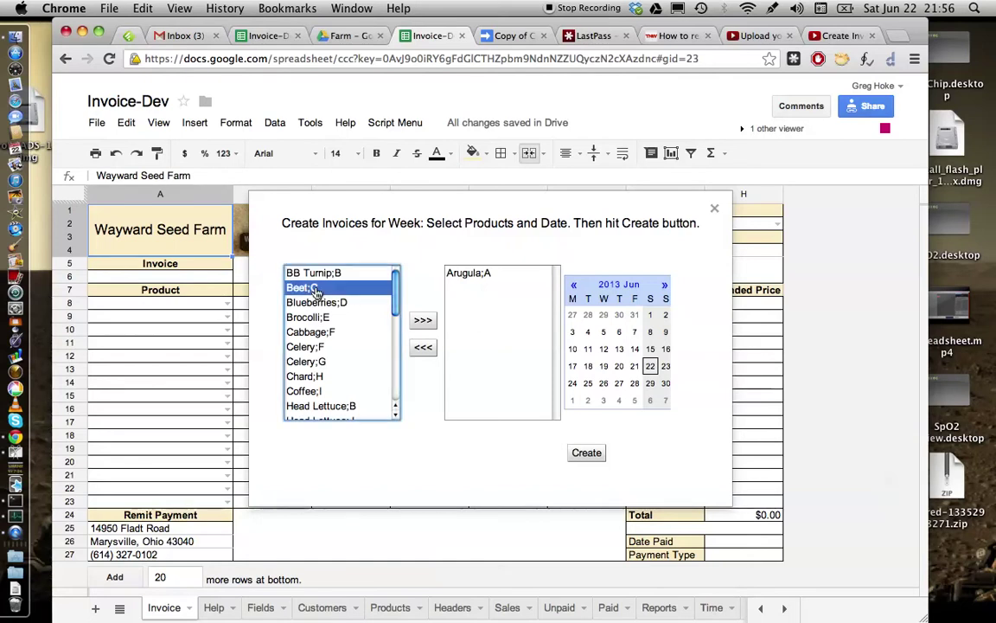
left_click(436, 321)
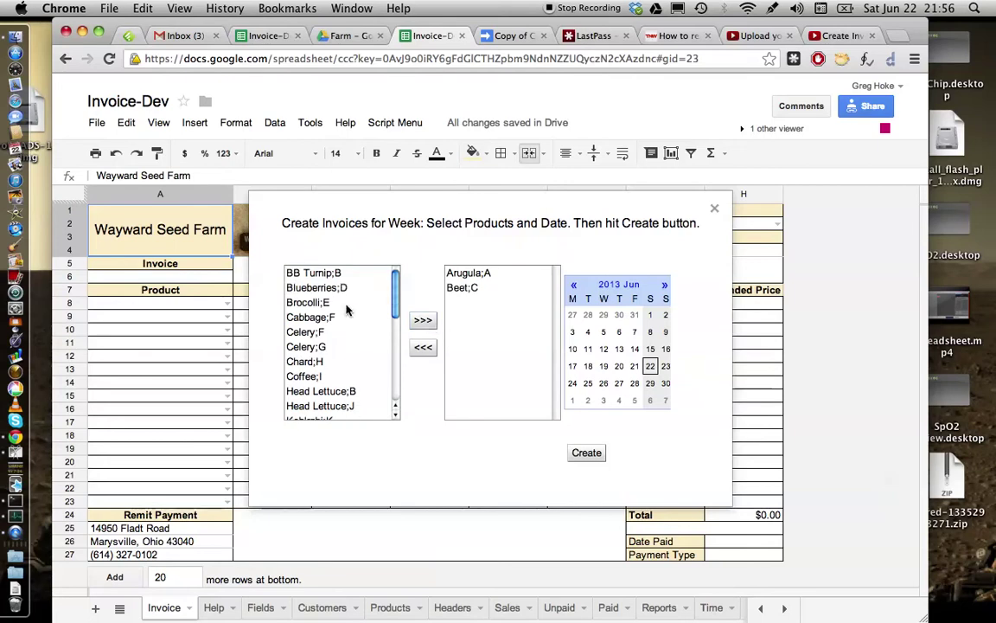
left_click(317, 302)
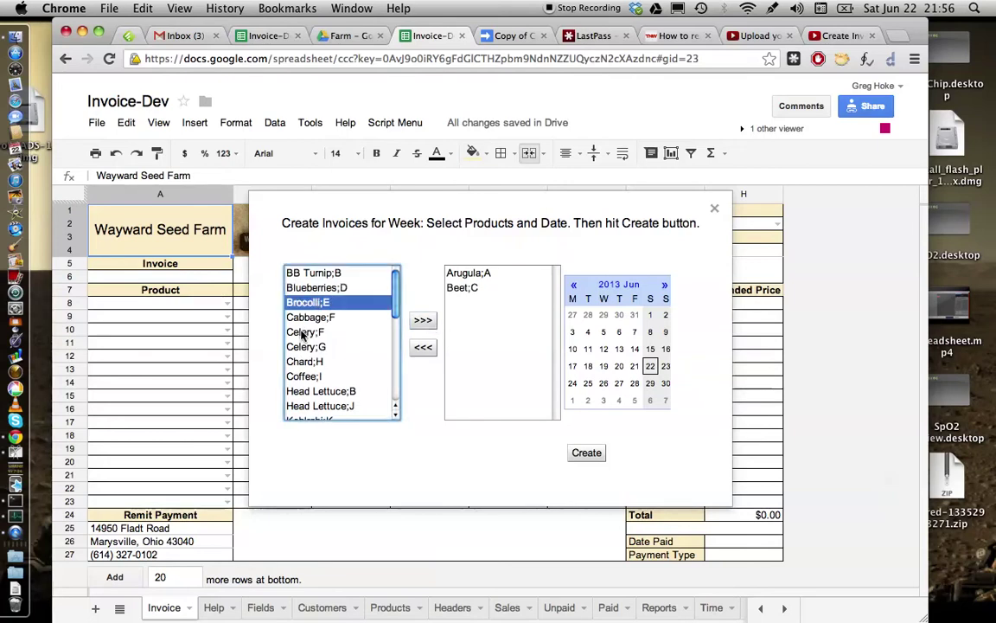
left_click(304, 333, "shift")
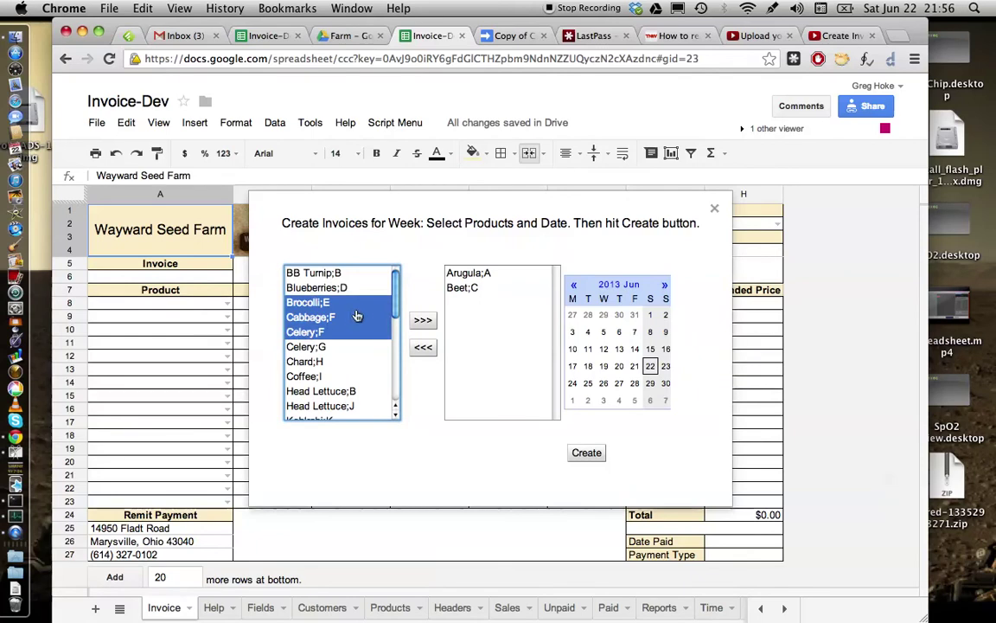
left_click(423, 322)
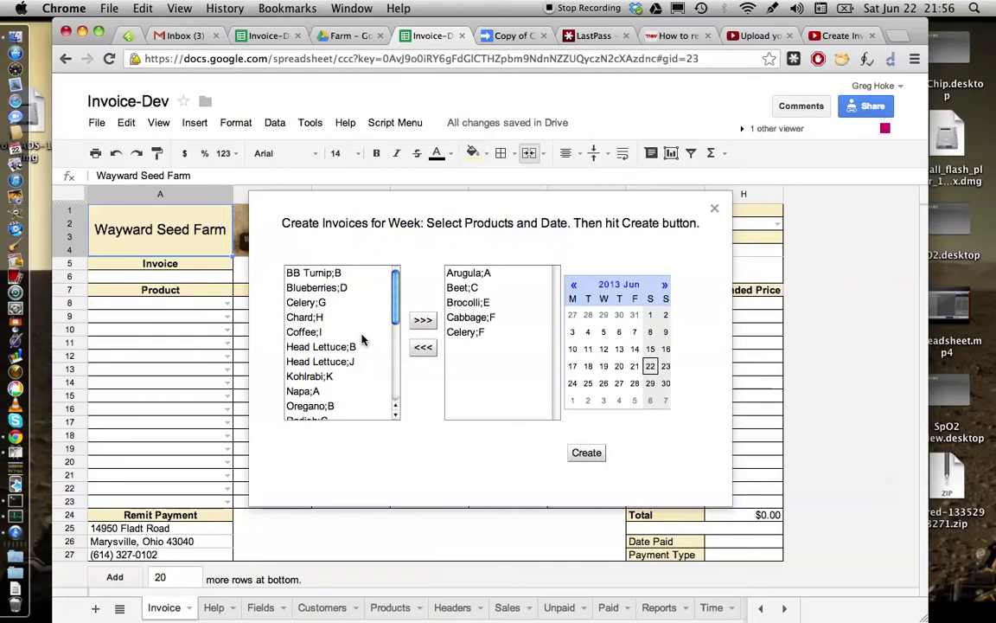
Step: Add Head Lettuce;J, Napa;A and Oregano;B, then remove Broccoli;E from the chosen products
left_click(320, 362)
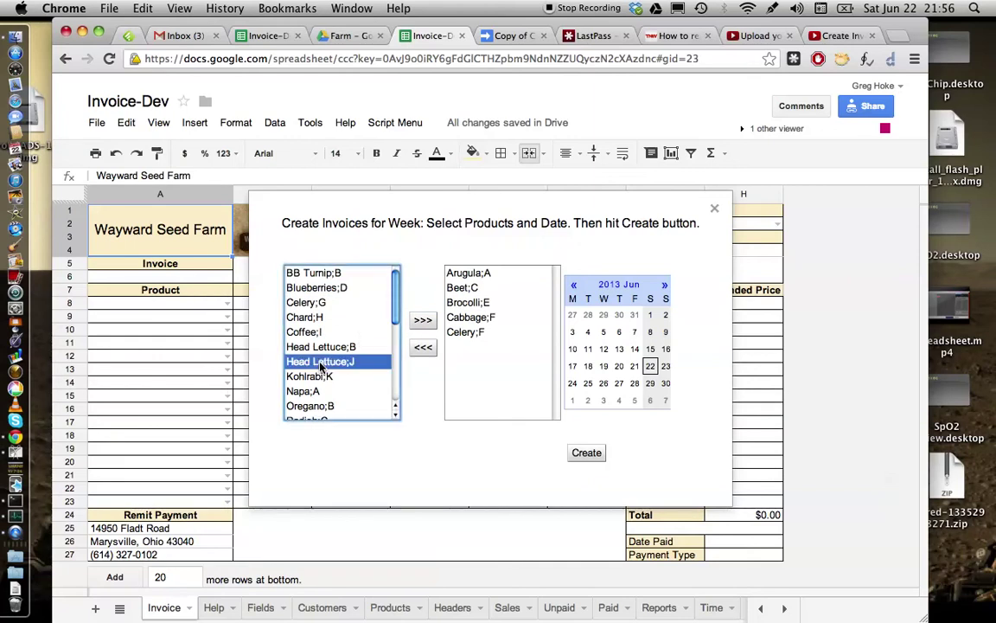
left_click(304, 390, "super")
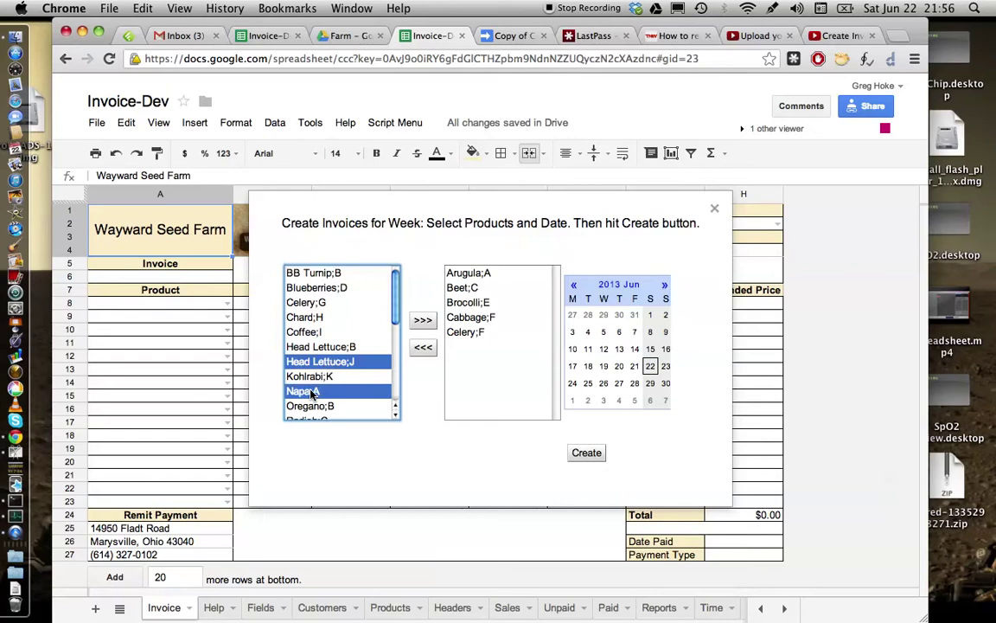
left_click(313, 407, "super")
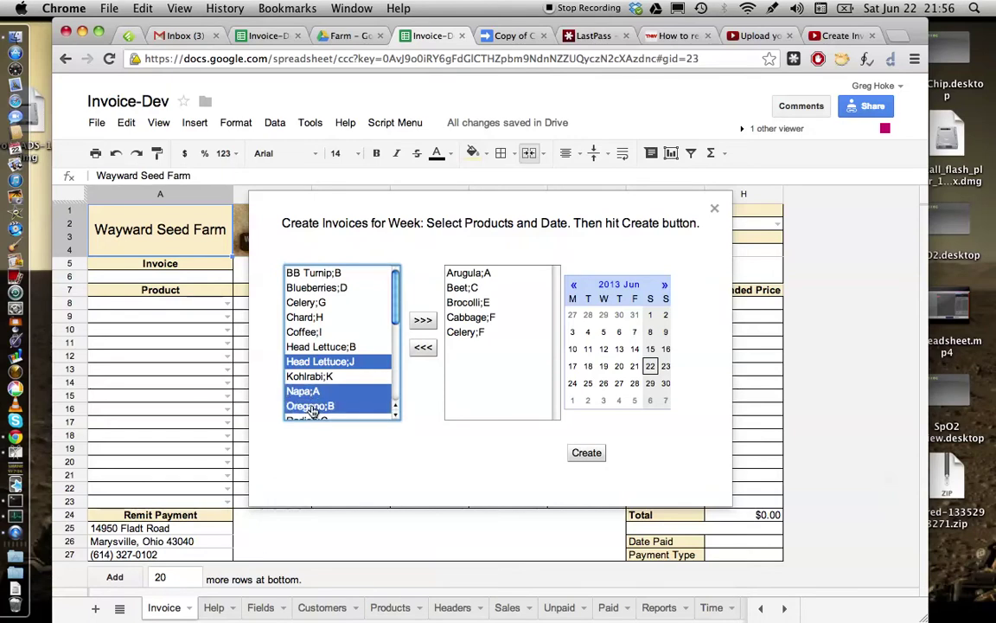
left_click(423, 321)
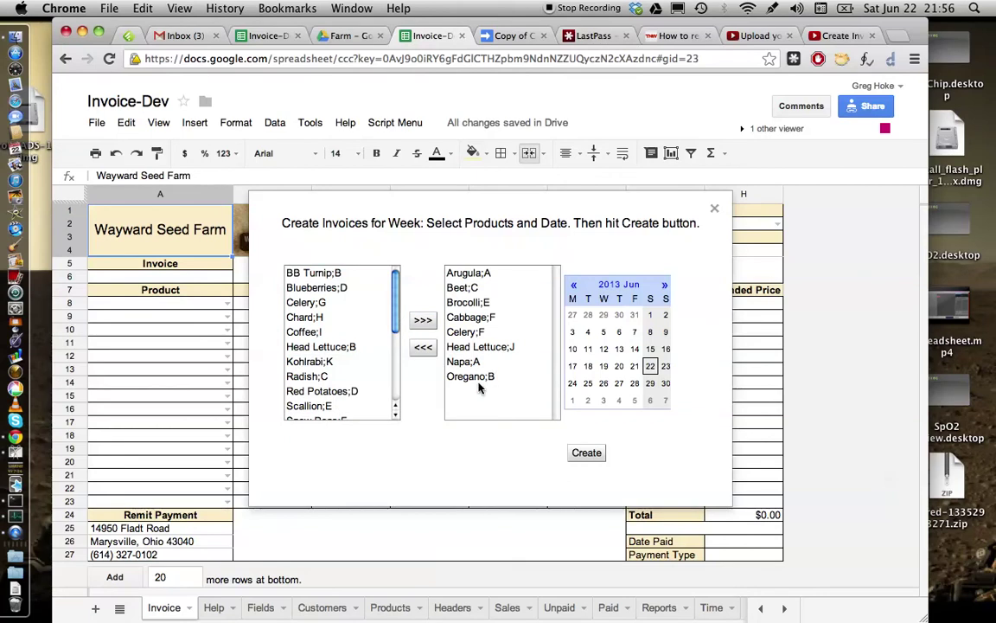
left_click(467, 303)
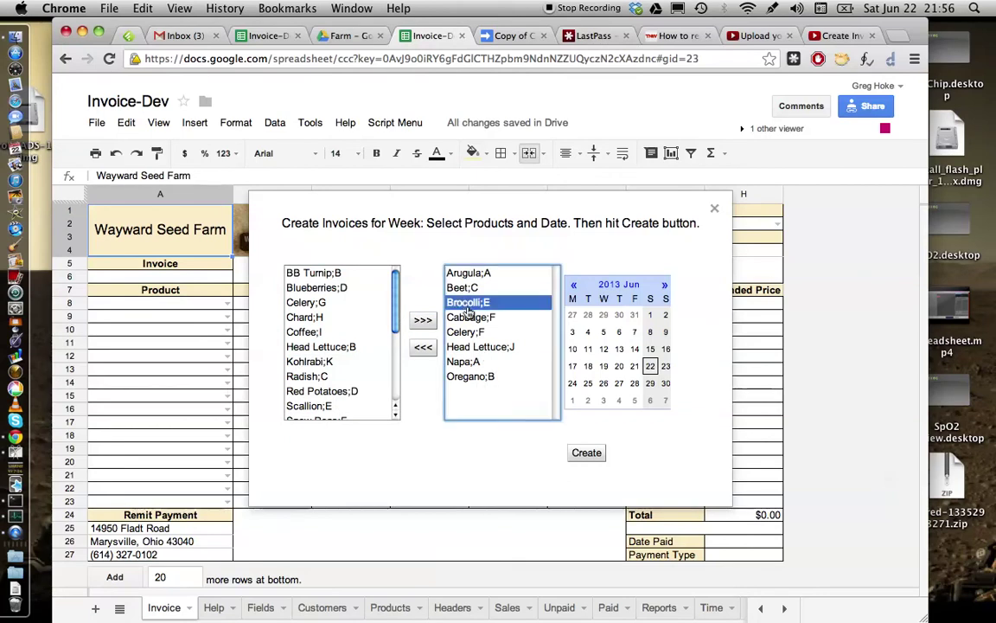
left_click(423, 348)
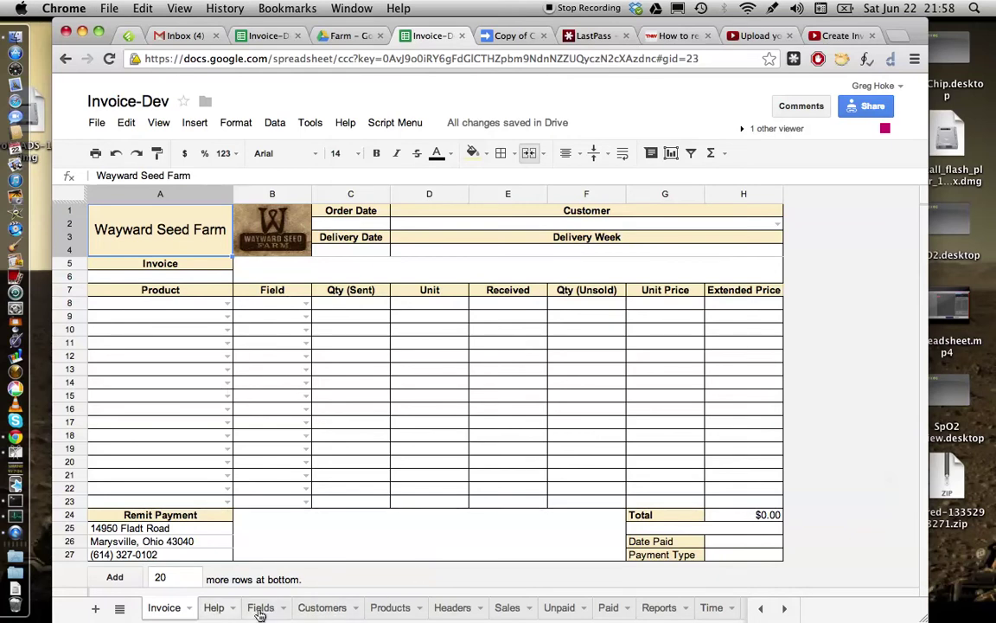
Step: View the Products price list, then move to the Customers sheet
left_click(390, 608)
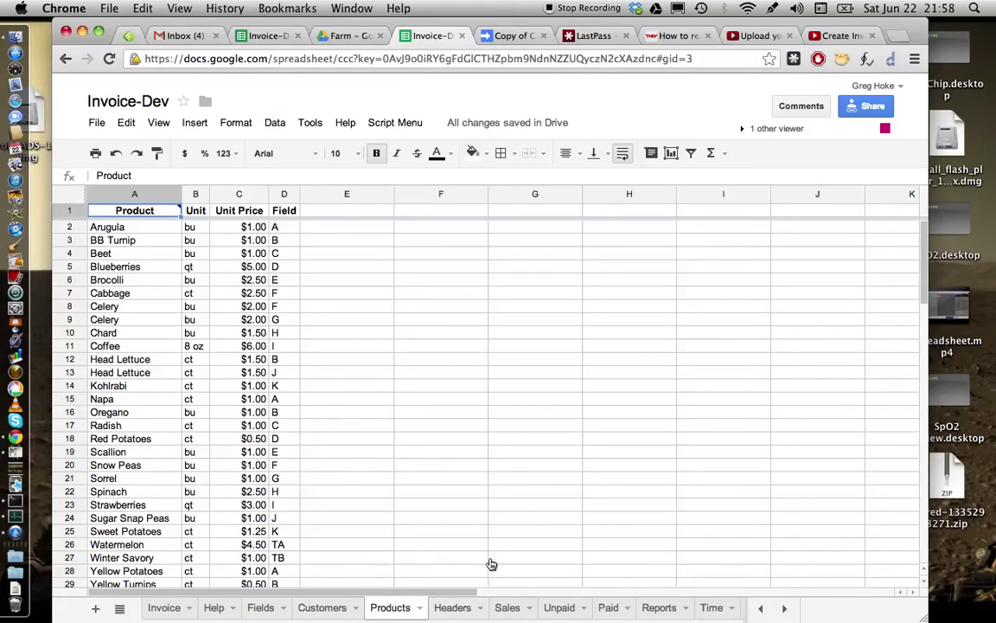
key("ctrl+shift+Page_Up")
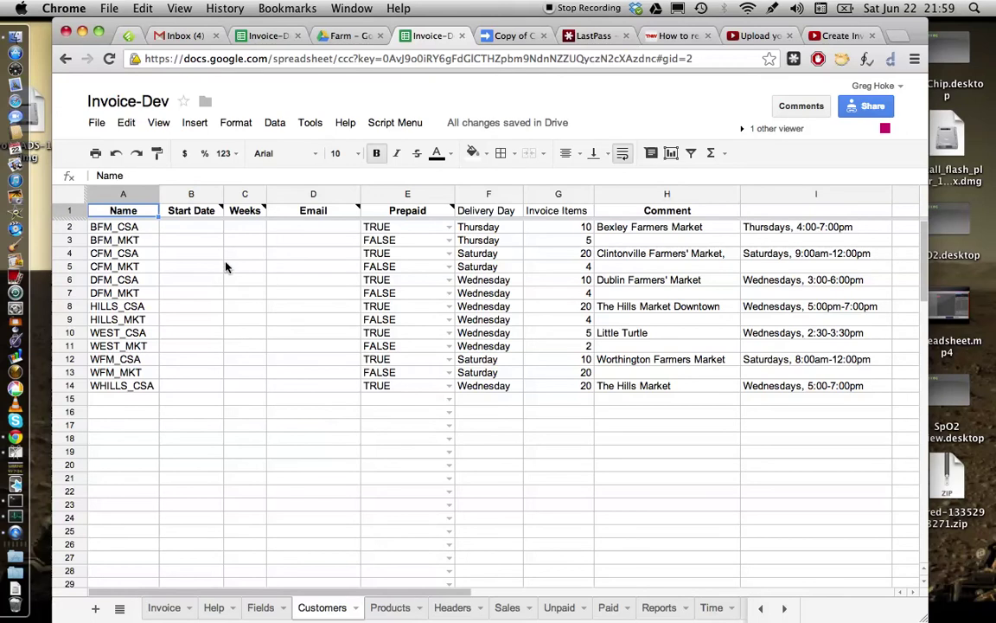
Step: Change BFM_MKT's Invoice Items in cell G3 to 12
left_click(568, 245)
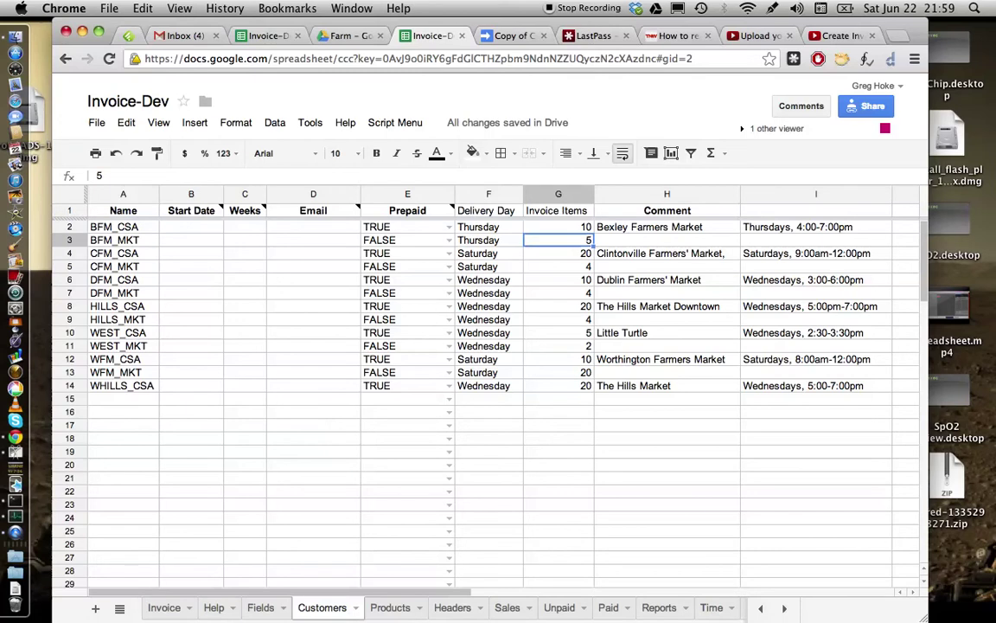
type("12")
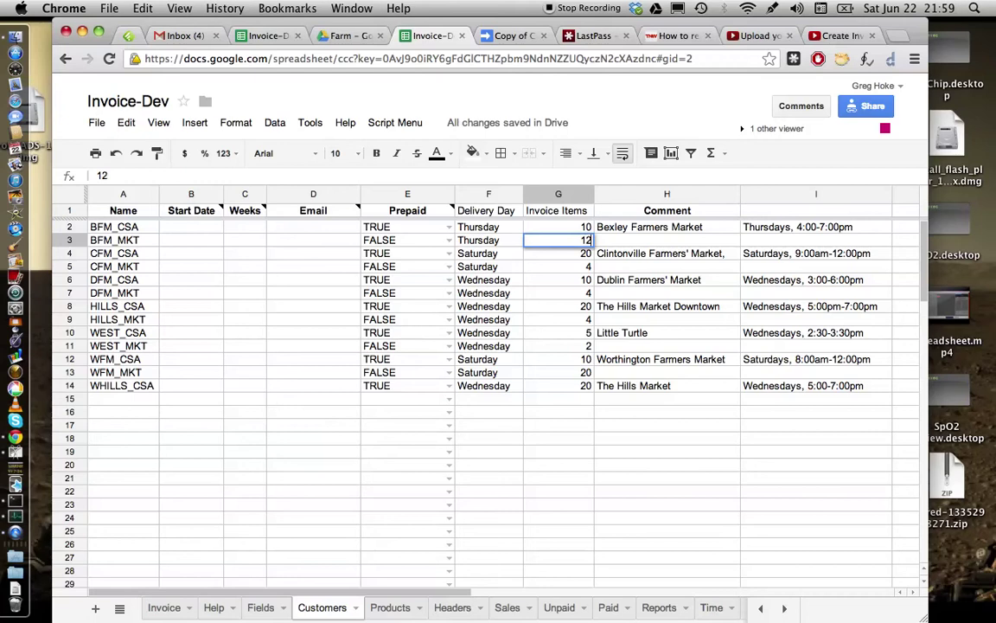
key("Return")
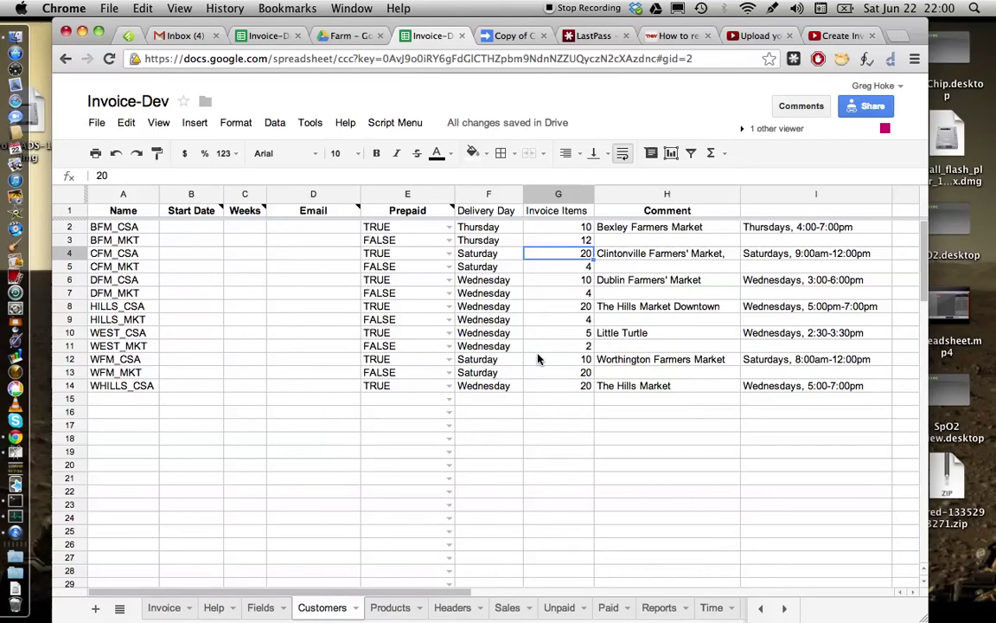
Step: Delete the Thursday value from BFM_MKT's Delivery Day cell F3 using Edit > Delete values
left_click(485, 243)
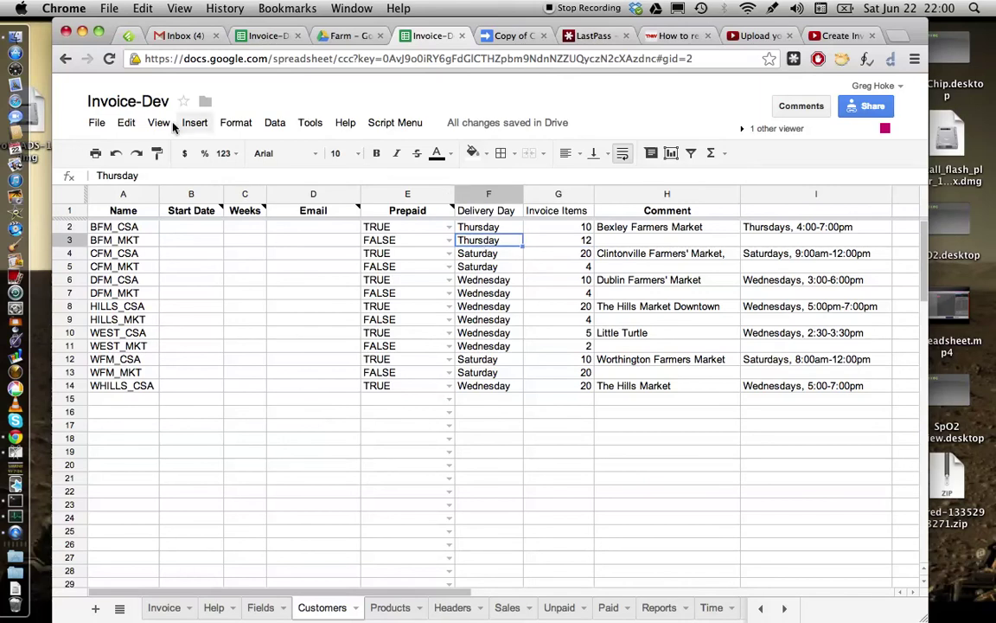
left_click(126, 124)
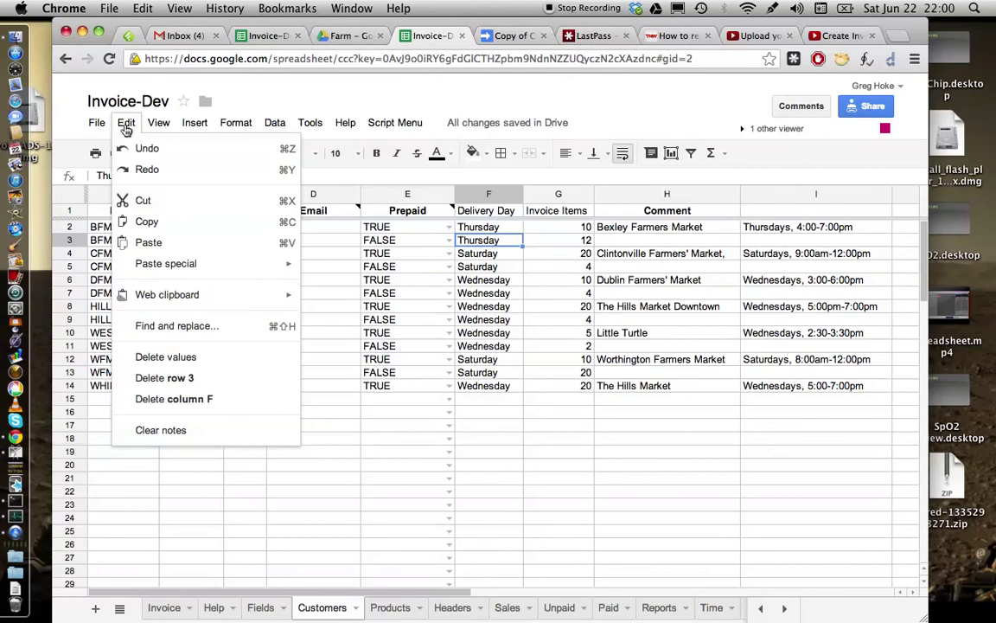
left_click(147, 358)
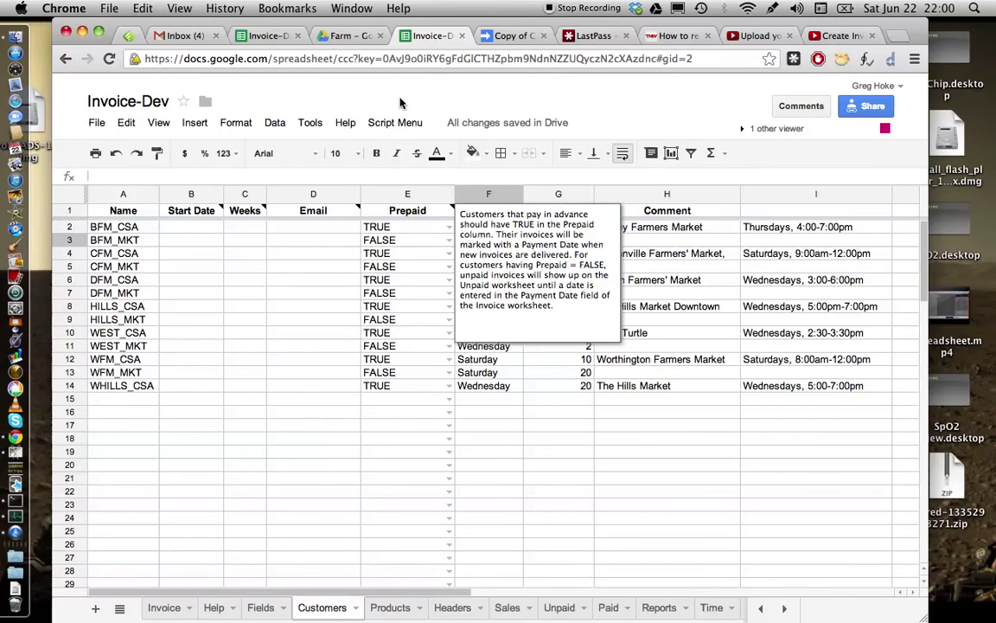
Step: Run Create Weekly Invoices with products Arugula;A through Celery;G, dated June 26, 2013
left_click(395, 126)
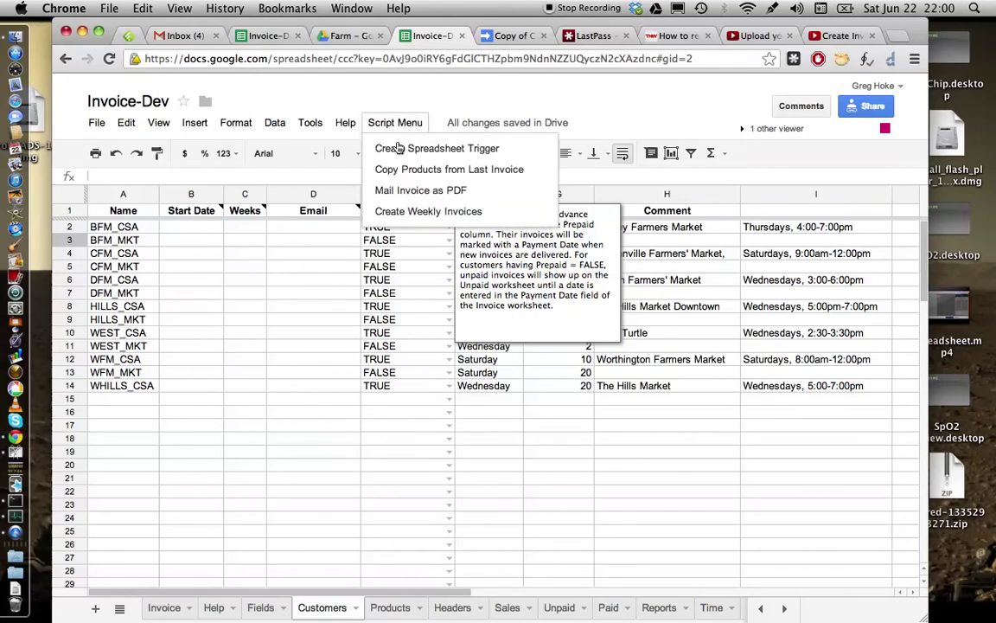
left_click(402, 210)
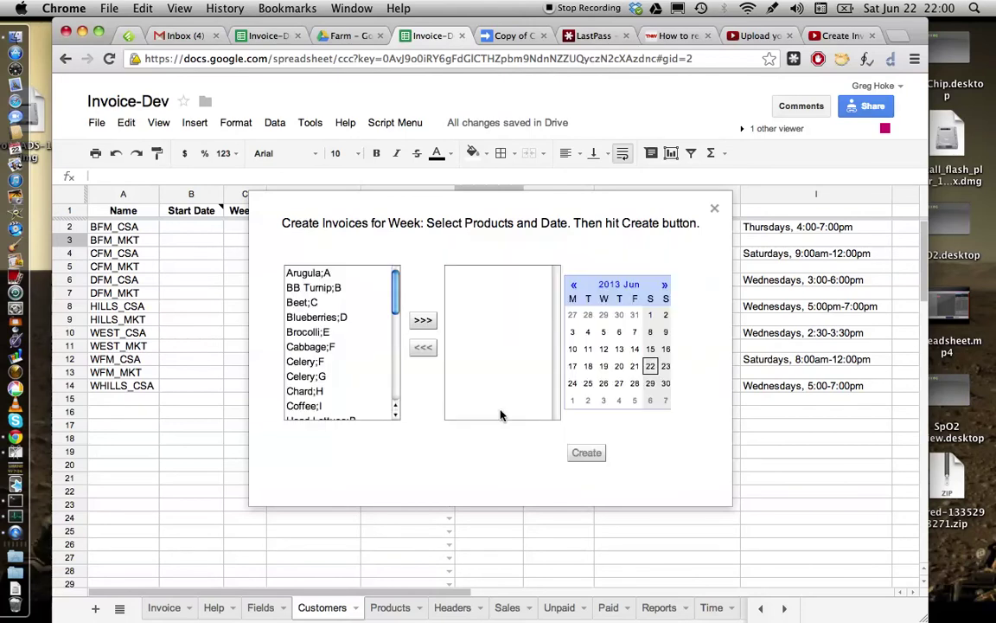
left_click(320, 276)
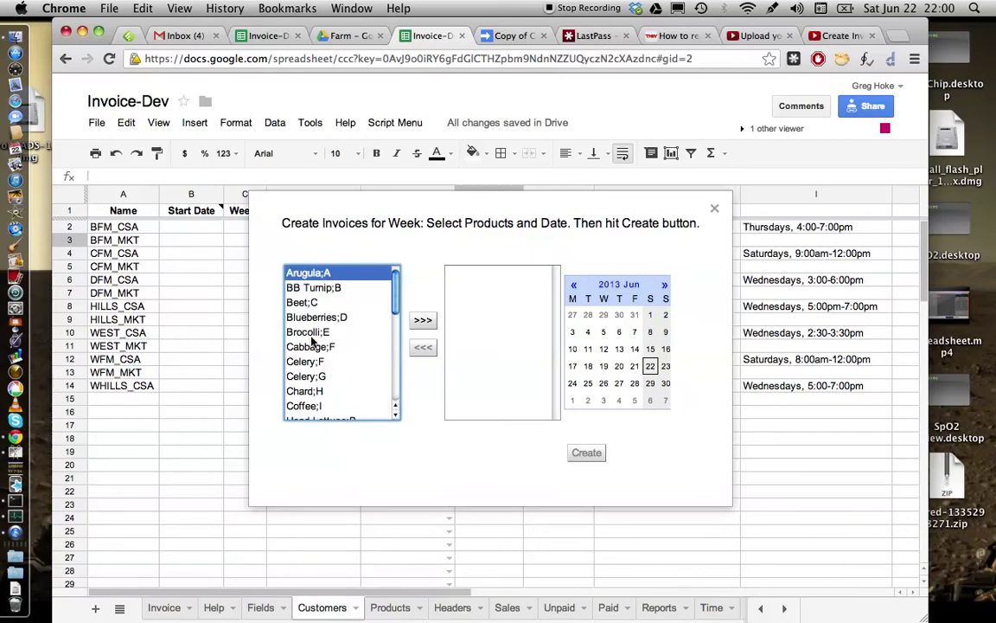
left_click(307, 376, "shift")
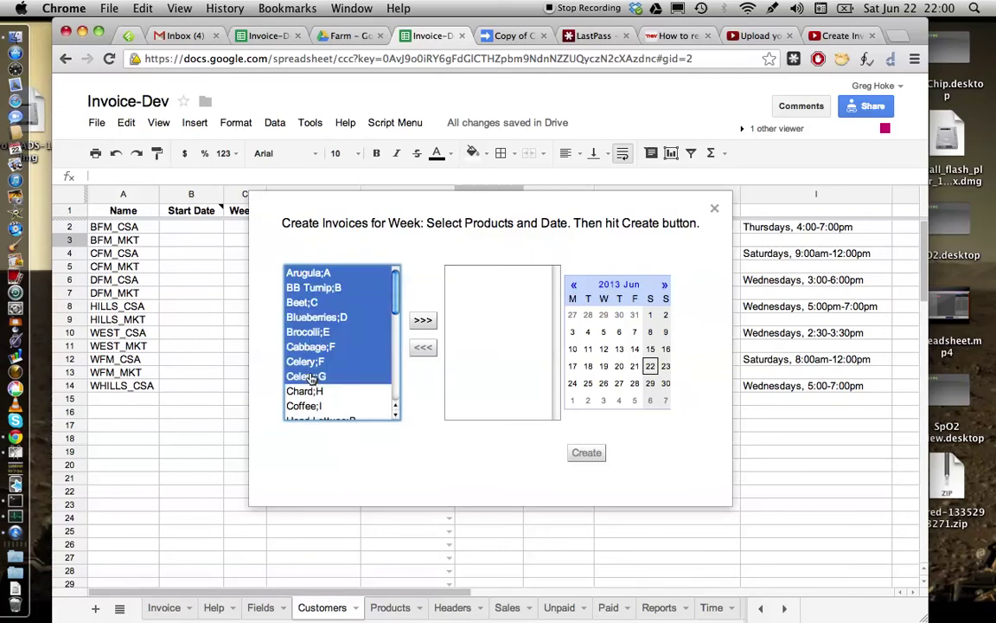
left_click(422, 323)
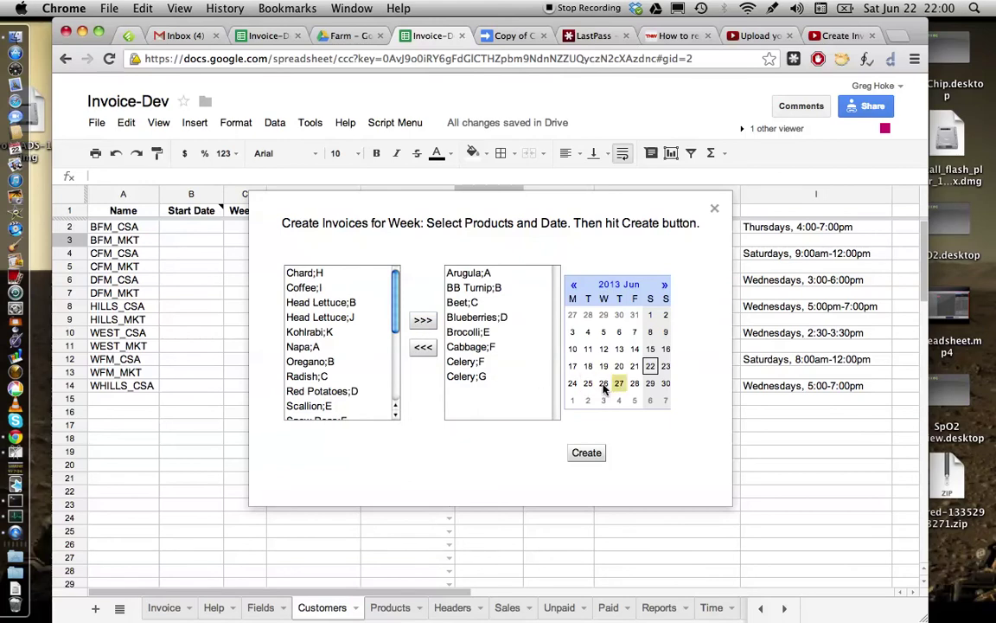
left_click(604, 385)
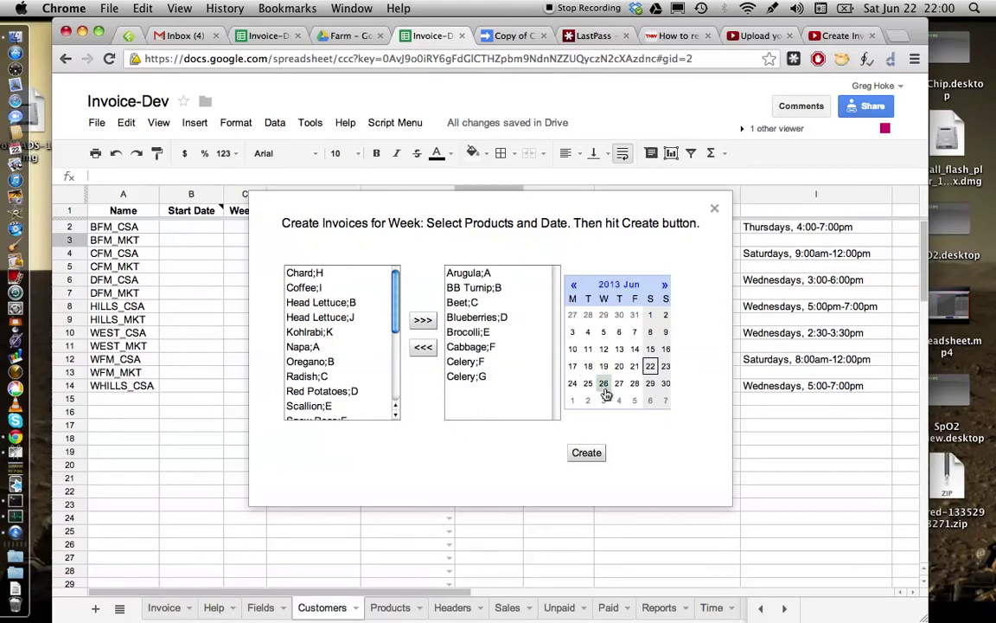
left_click(585, 451)
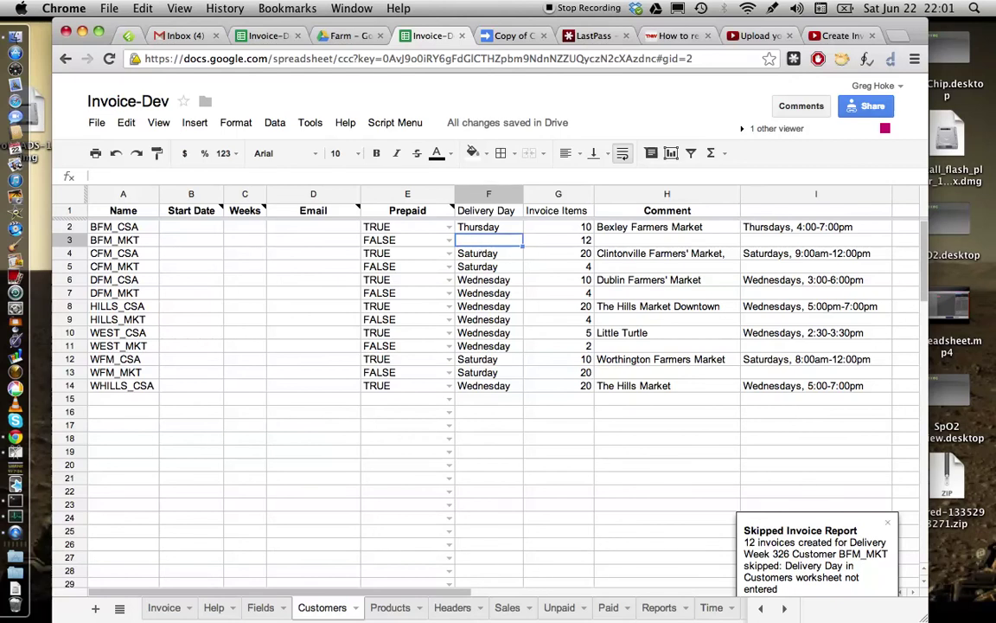
Step: Enter Thursday in F3, put x in G3, and dismiss the Skipped Invoice Report
type("Thur")
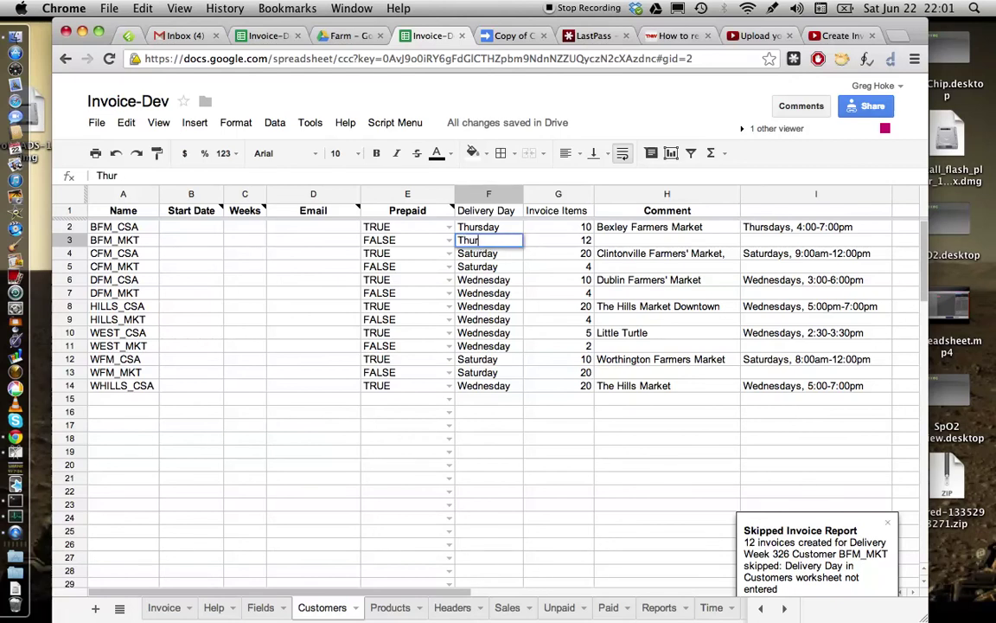
type("sday")
left_click(492, 257)
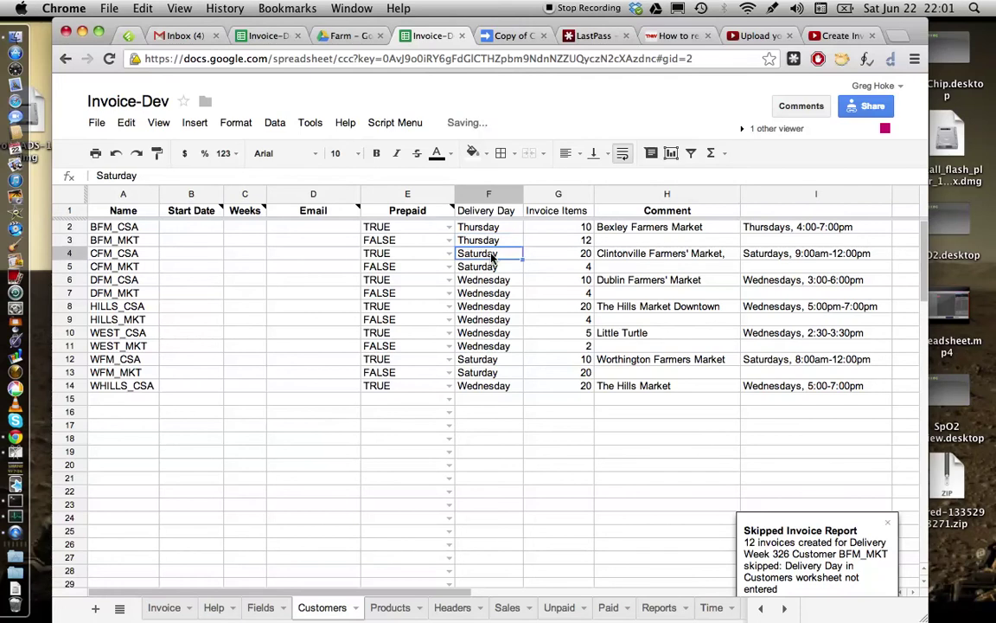
left_click(567, 242)
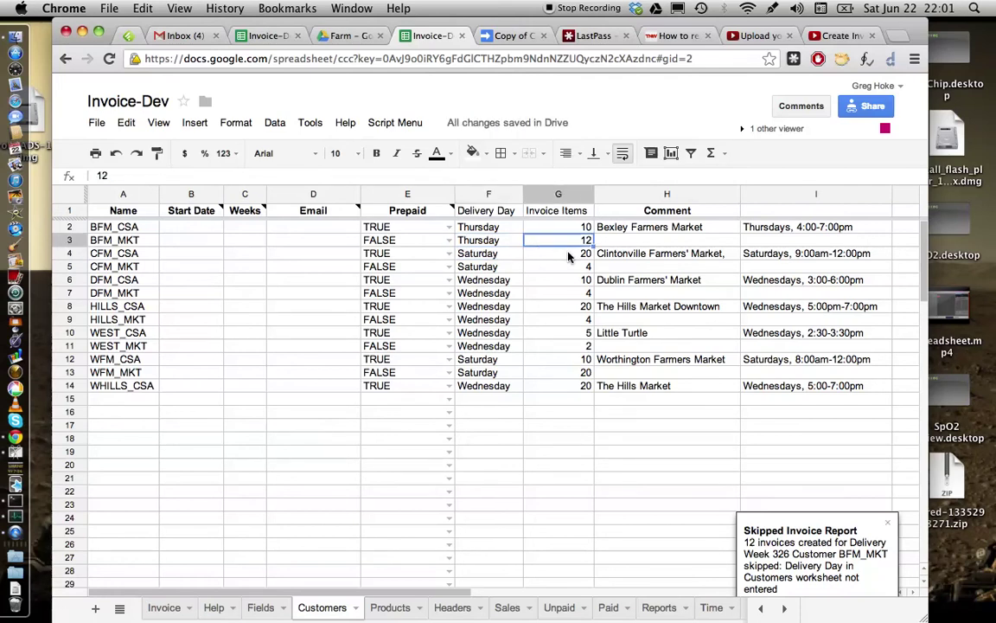
type("x")
left_click(558, 401)
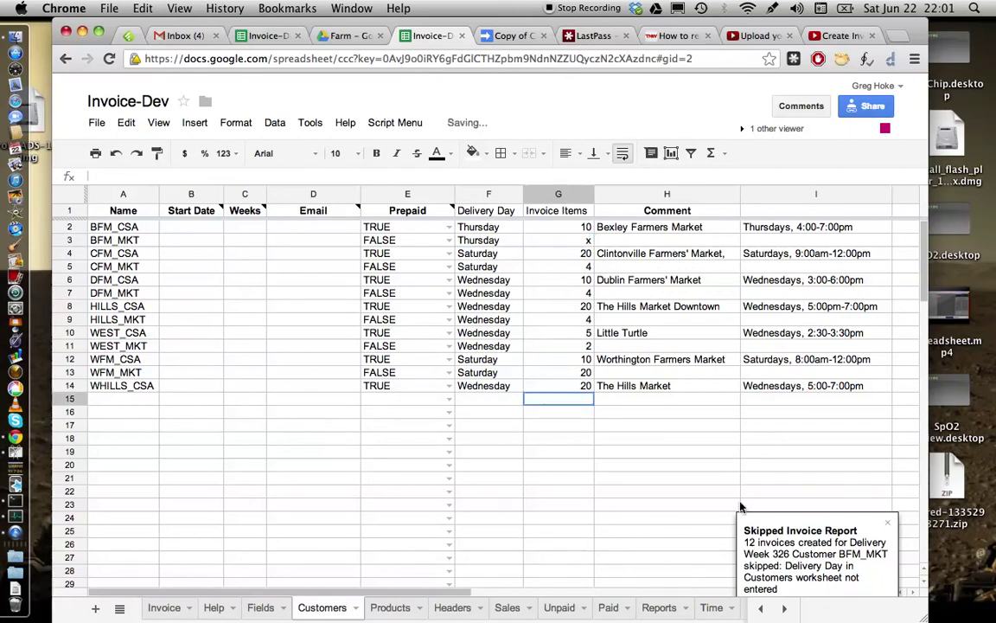
left_click(888, 524)
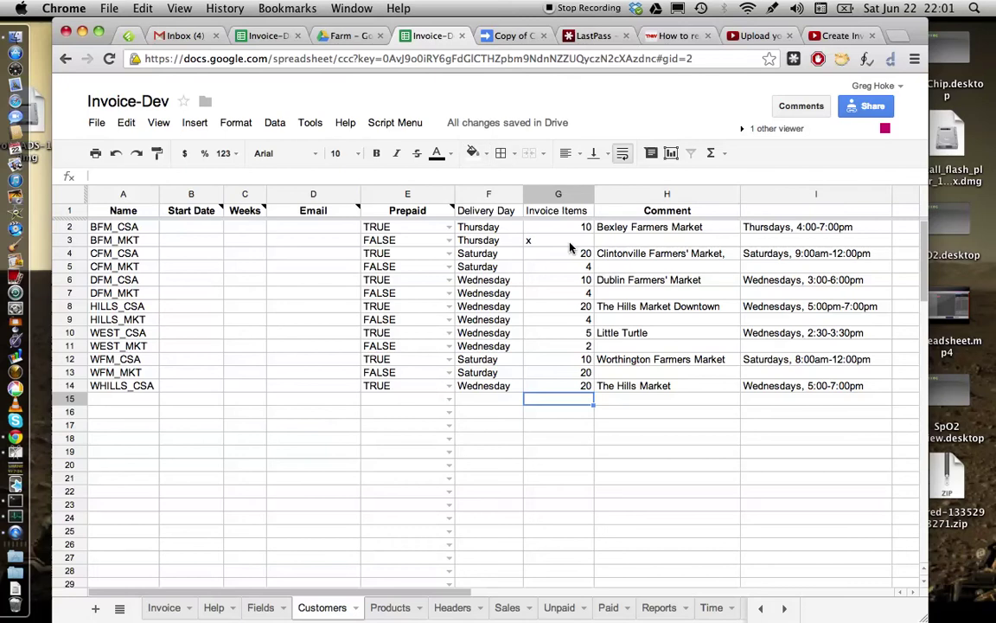
Step: Create invoices for Celery;F through Chard;H, excluding Coffee;I, dated July 3, 2013
left_click(374, 126)
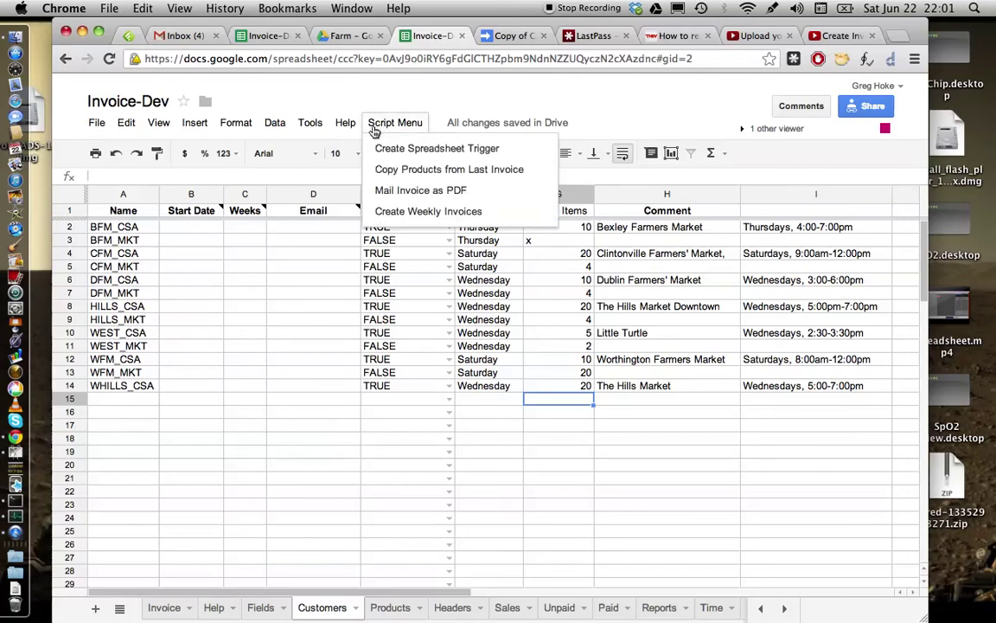
left_click(394, 211)
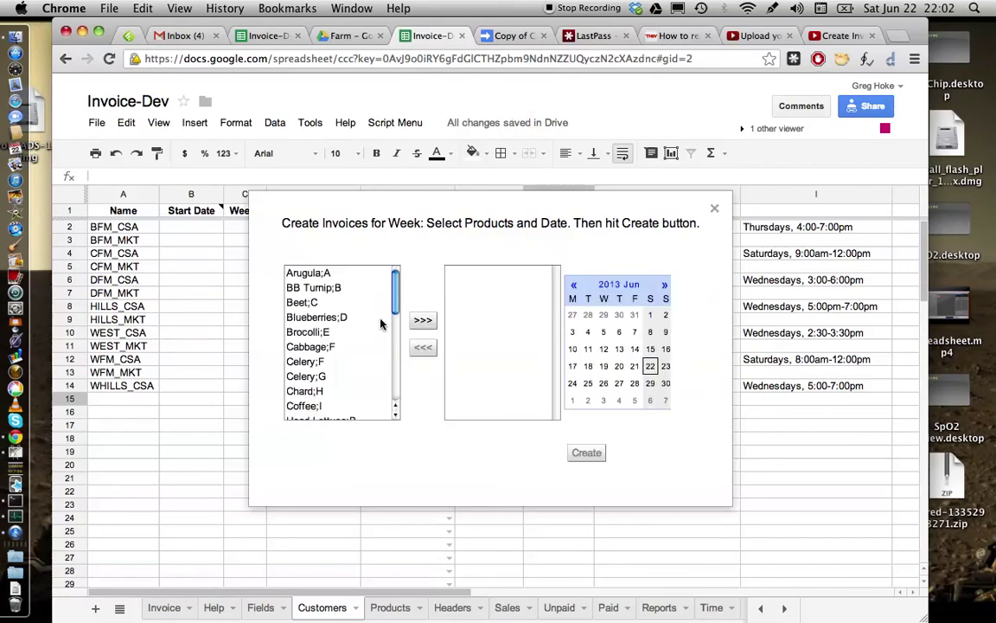
left_click(315, 362)
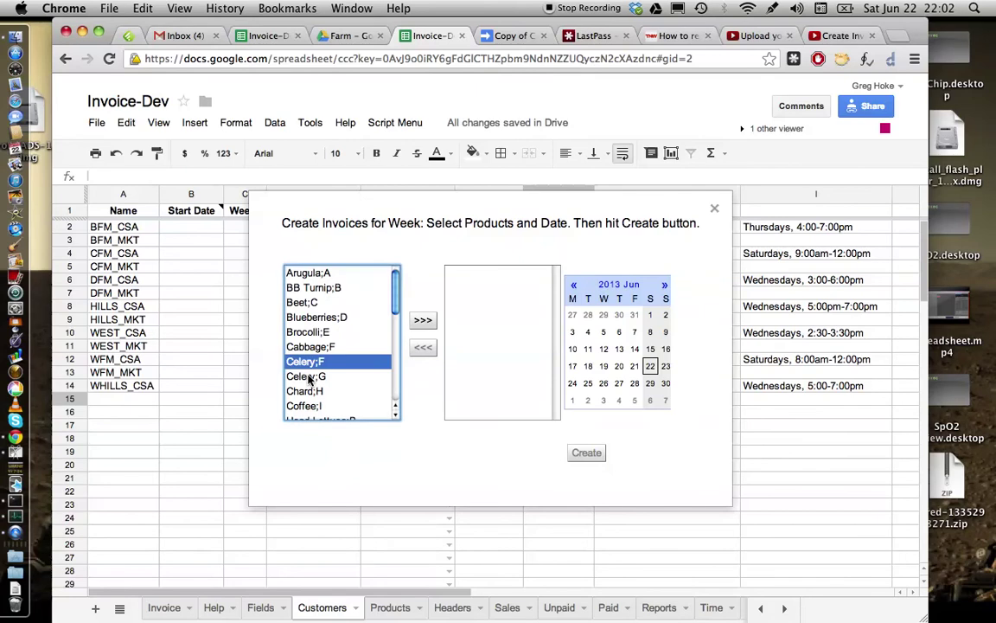
left_click(307, 405, "shift")
left_click(422, 321)
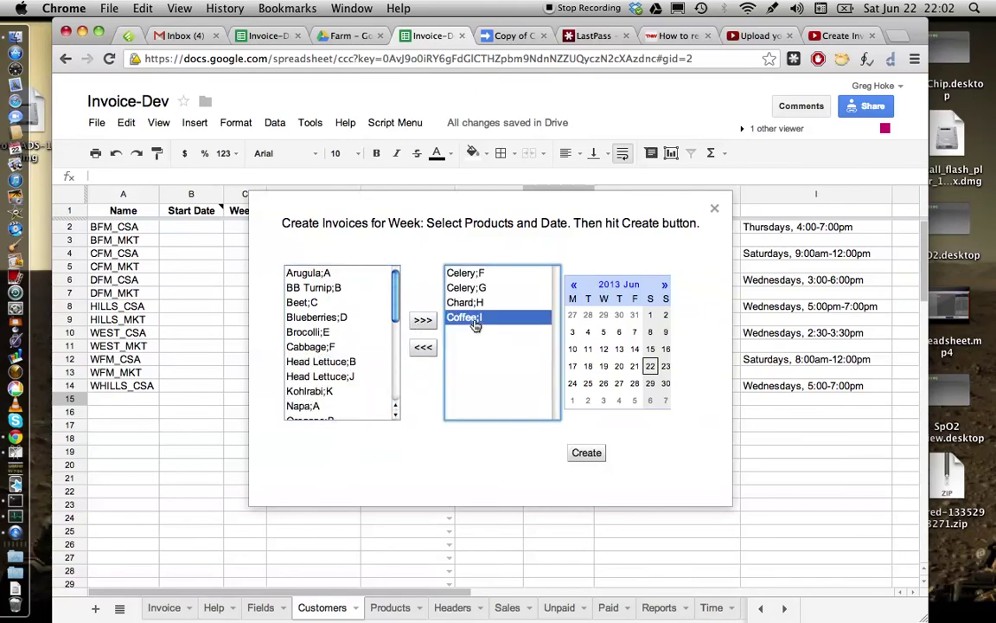
left_click(422, 347)
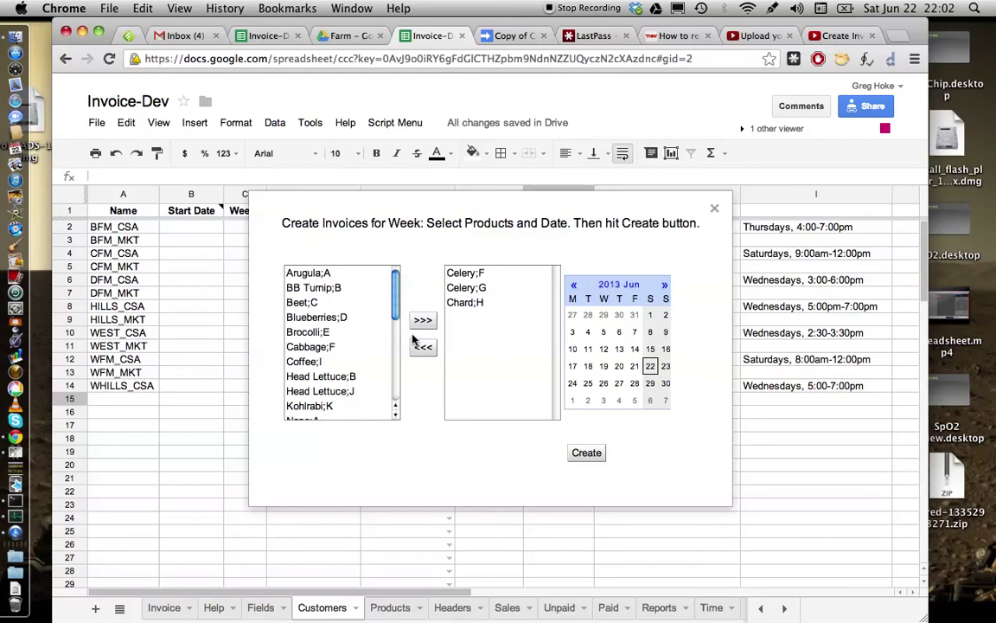
left_click(603, 402)
left_click(619, 400)
left_click(603, 401)
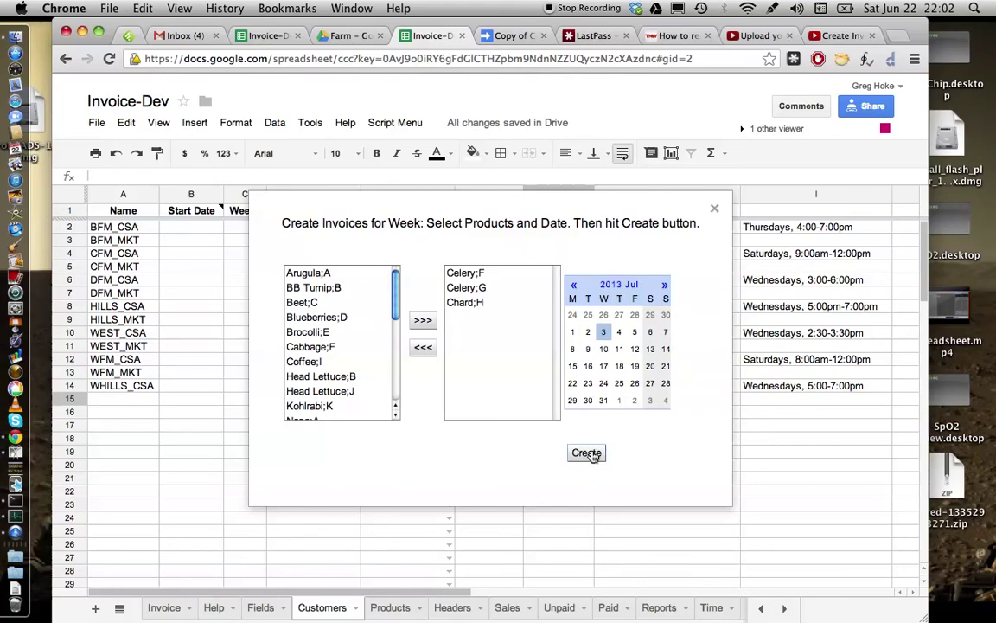
left_click(588, 453)
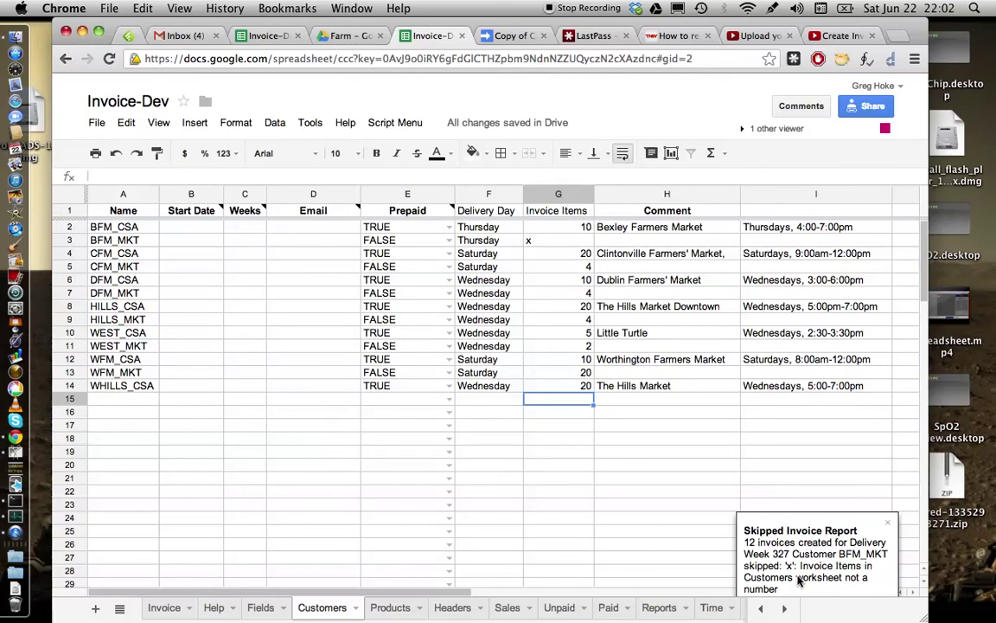
Step: Replace the x in BFM_MKT's cell G3 with 12
left_click(561, 241)
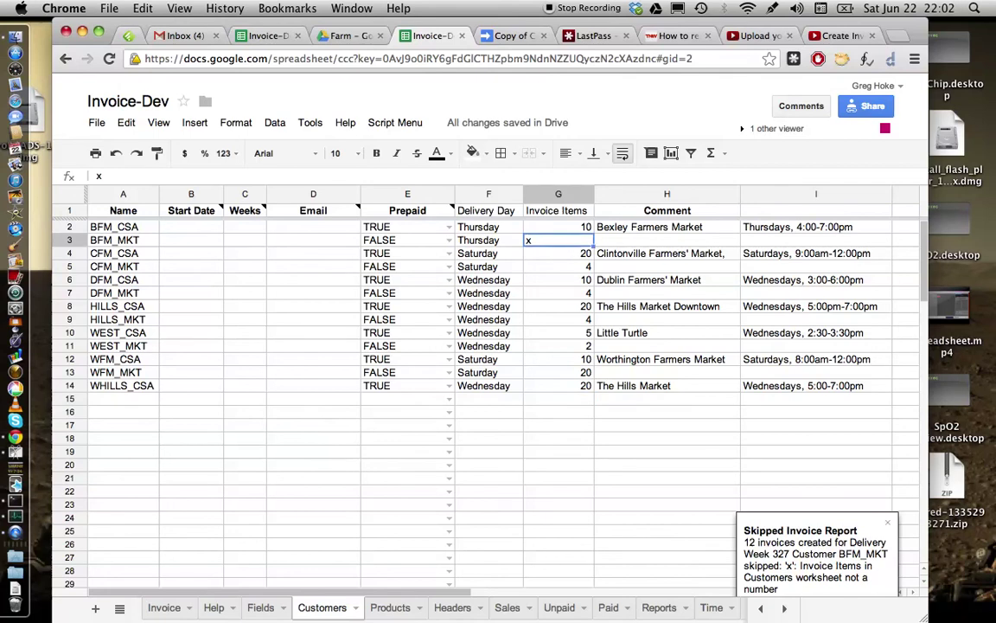
type("12")
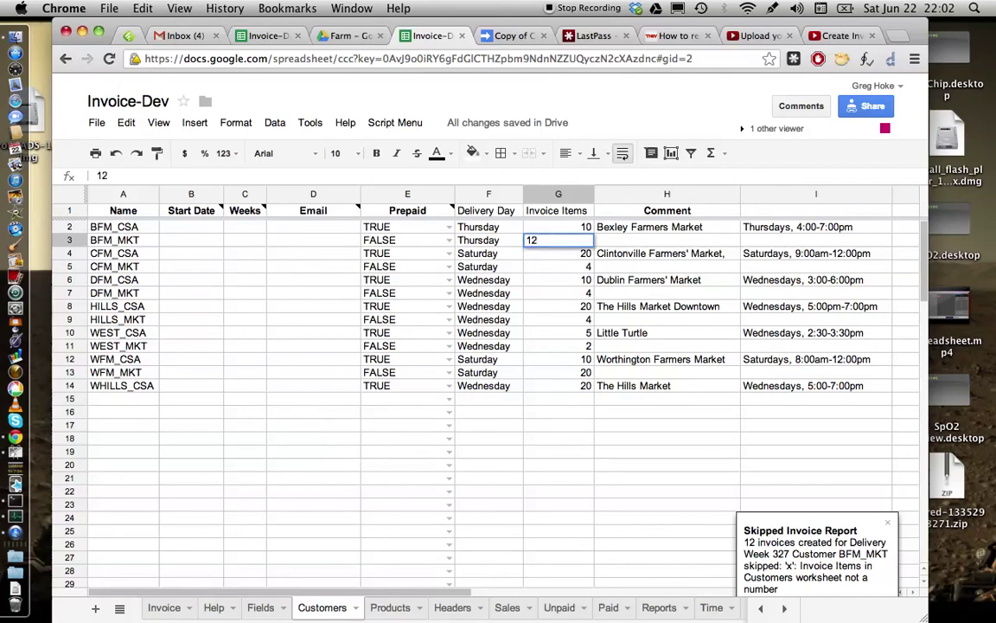
key("Return")
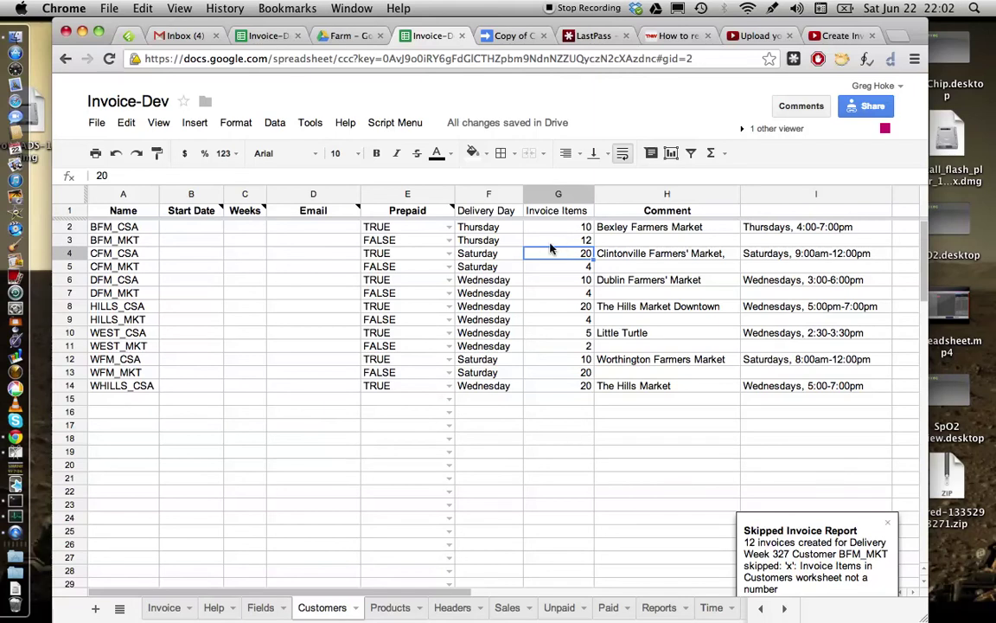
left_click(401, 122)
left_click(433, 147)
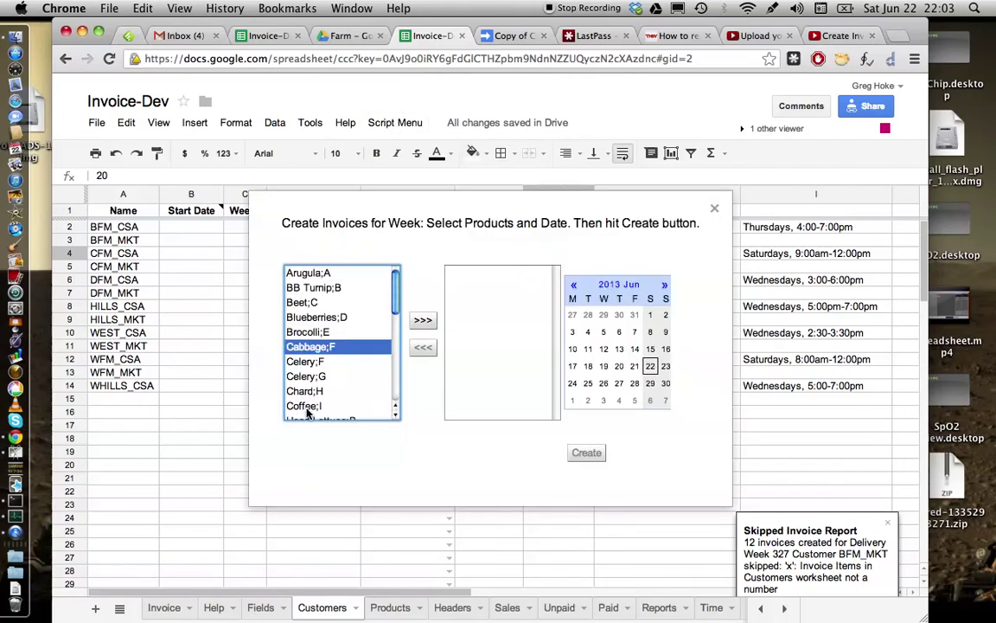
left_click(311, 406, "shift")
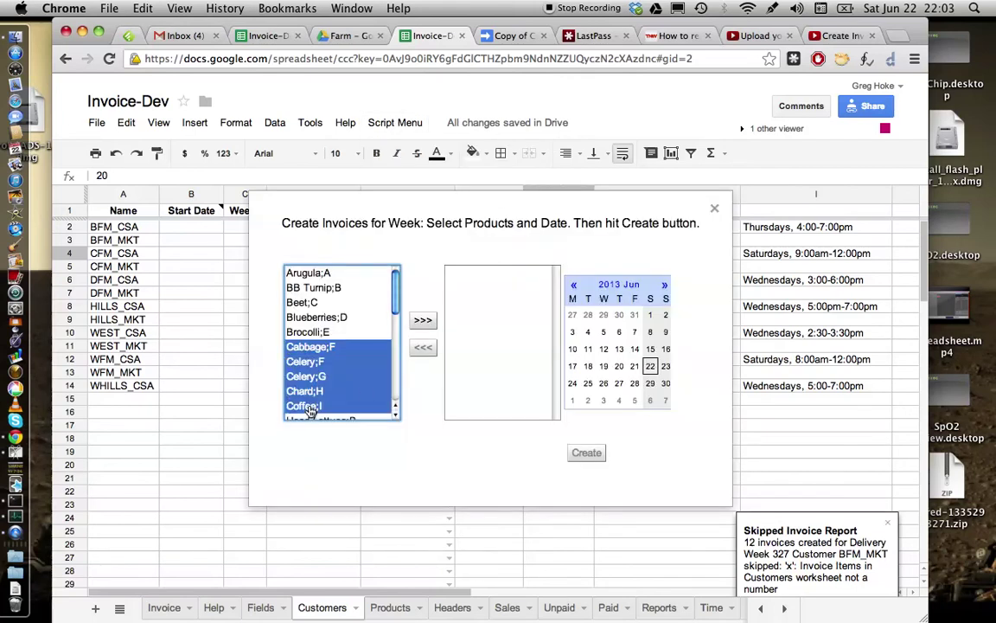
left_click(423, 322)
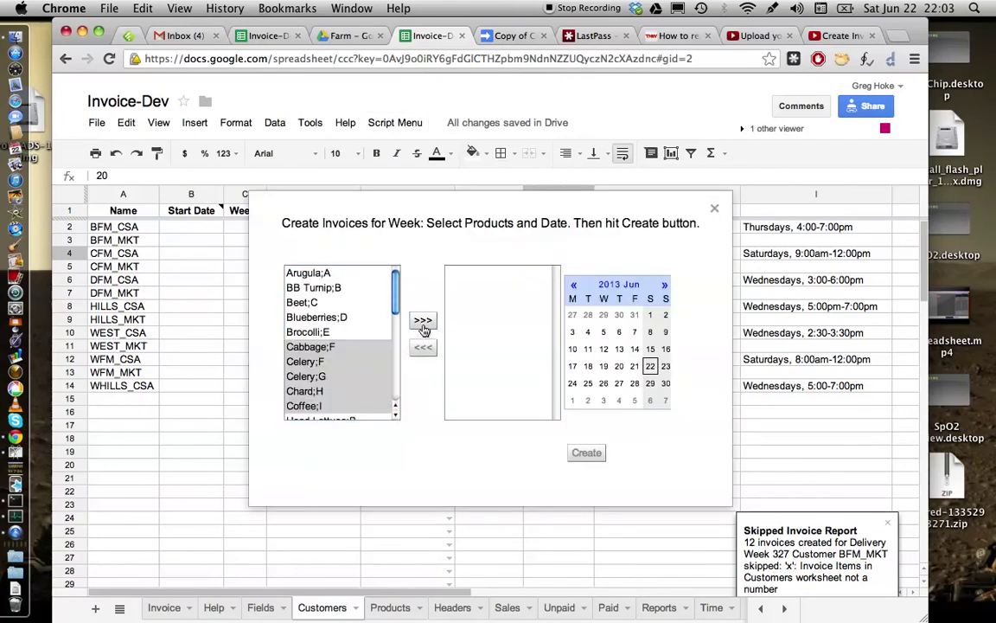
left_click(604, 400)
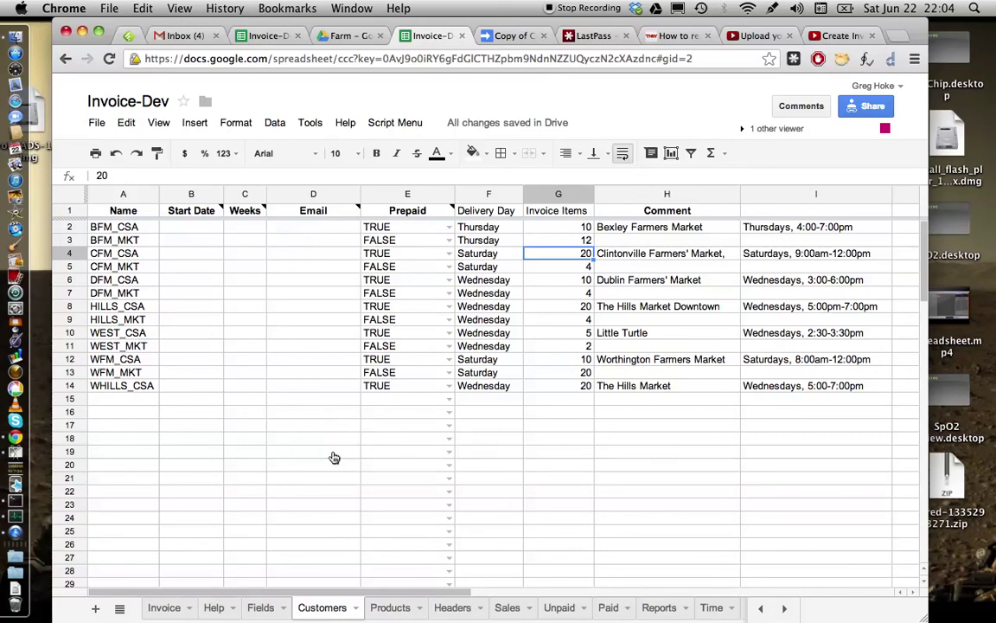
Step: Go to the Headers sheet and open its tab dropdown menu
left_click(452, 608)
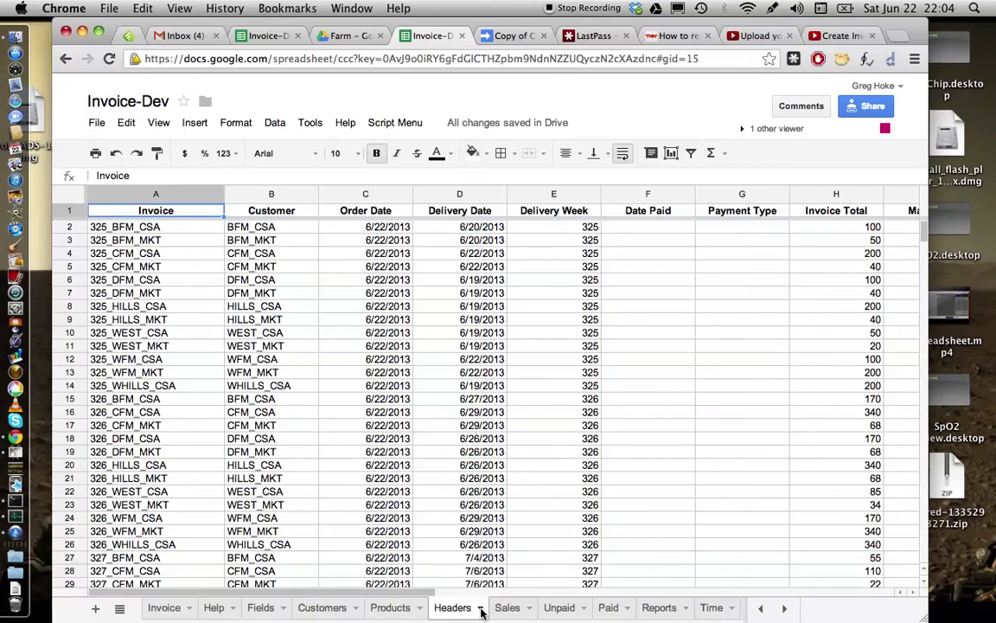
left_click(482, 610)
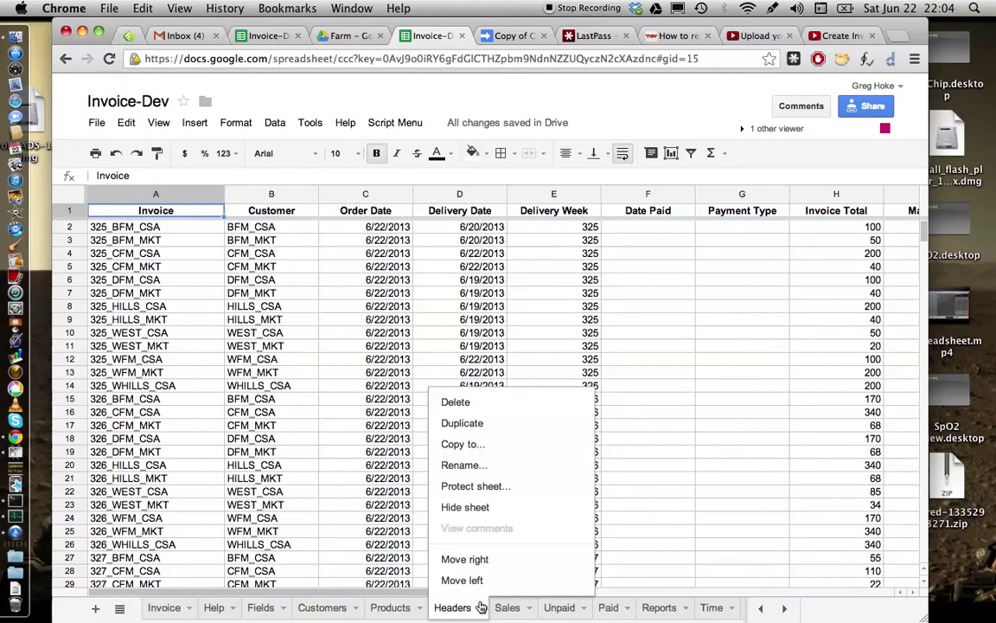
Step: Copy the Headers sheet from Invoice-Dev into Invoice-Test using Copy to
left_click(471, 450)
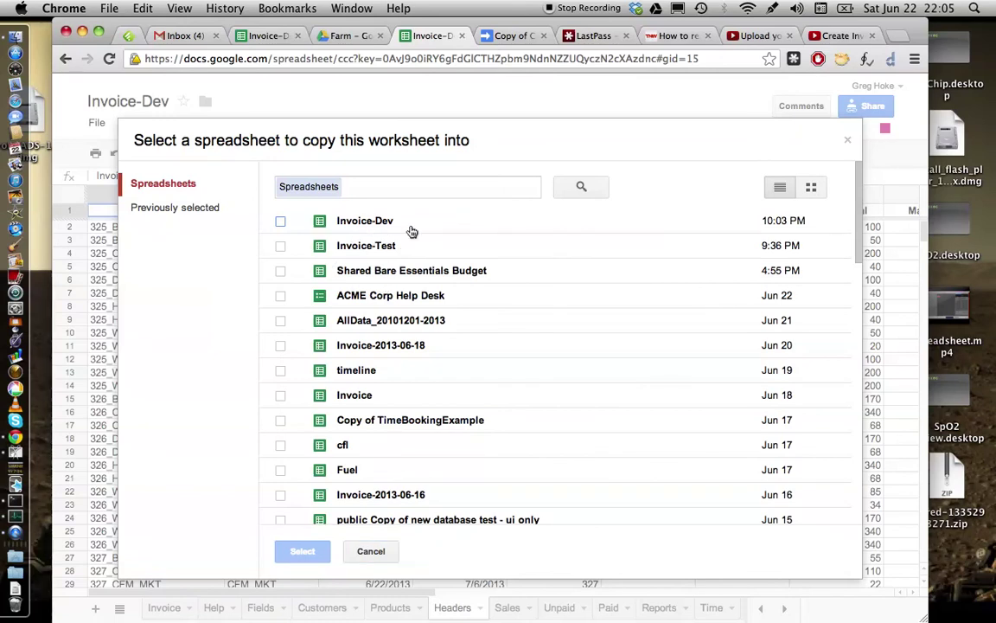
left_click(371, 246)
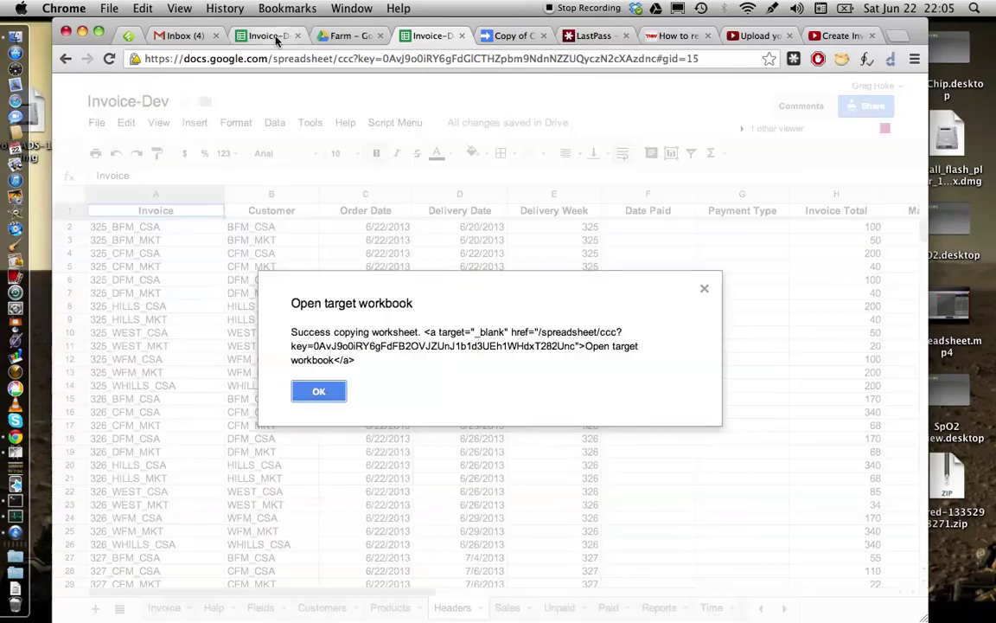
Step: Acknowledge the message confirming the Headers sheet was copied successfully
left_click(315, 391)
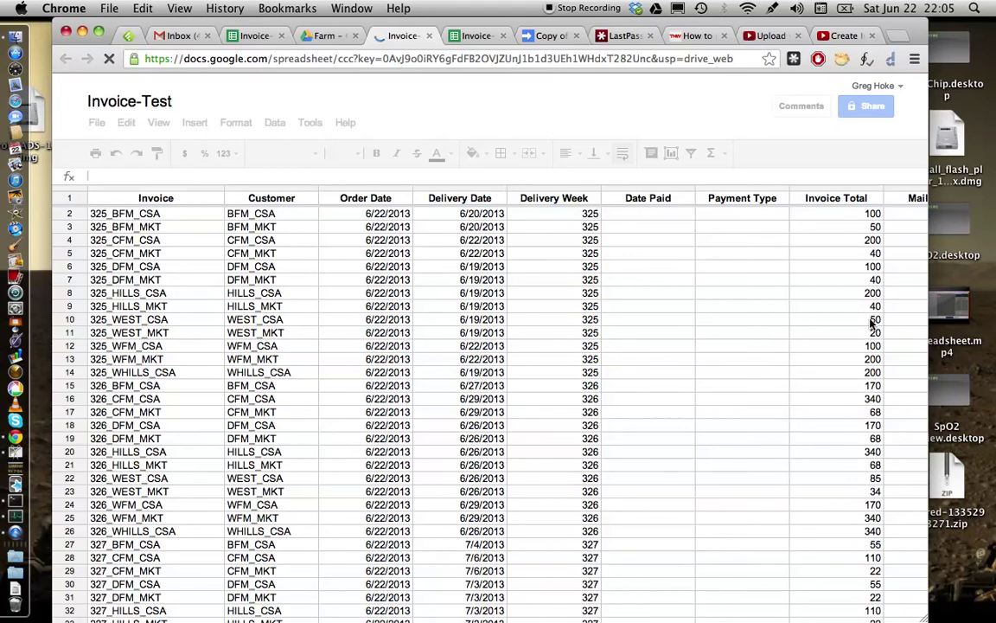
Step: Inspect the Copy of Headers tab in Invoice-Test, then switch back to Invoice-Dev
scroll(329, 338, "down", 15)
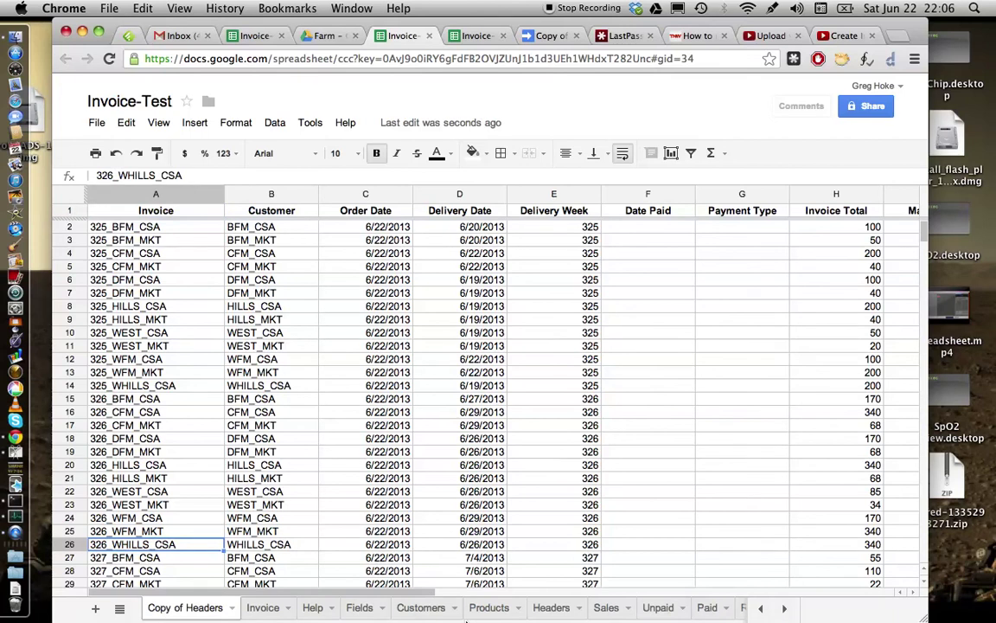
left_click(550, 608)
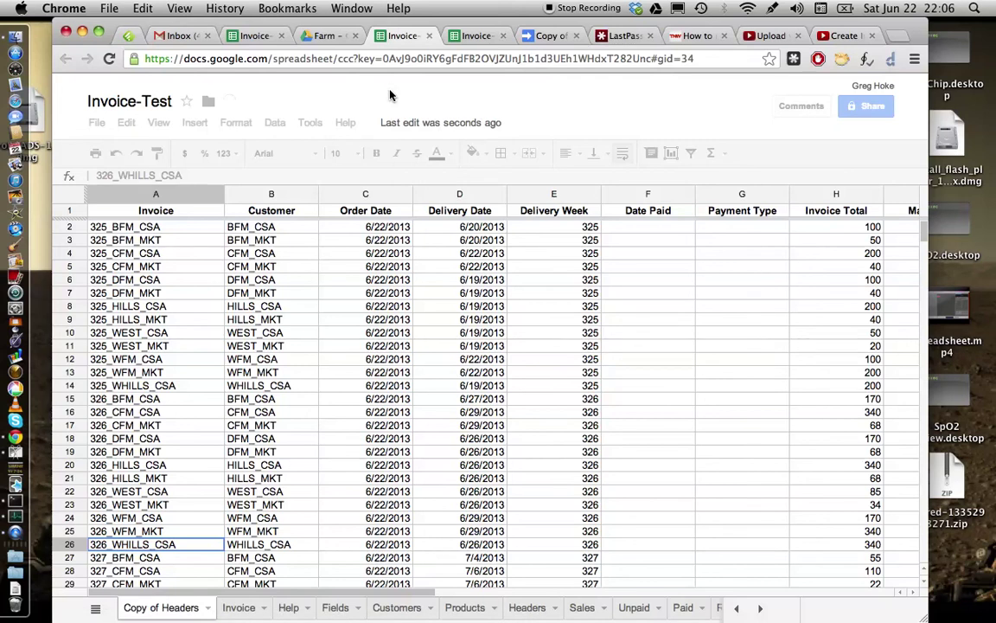
left_click(474, 36)
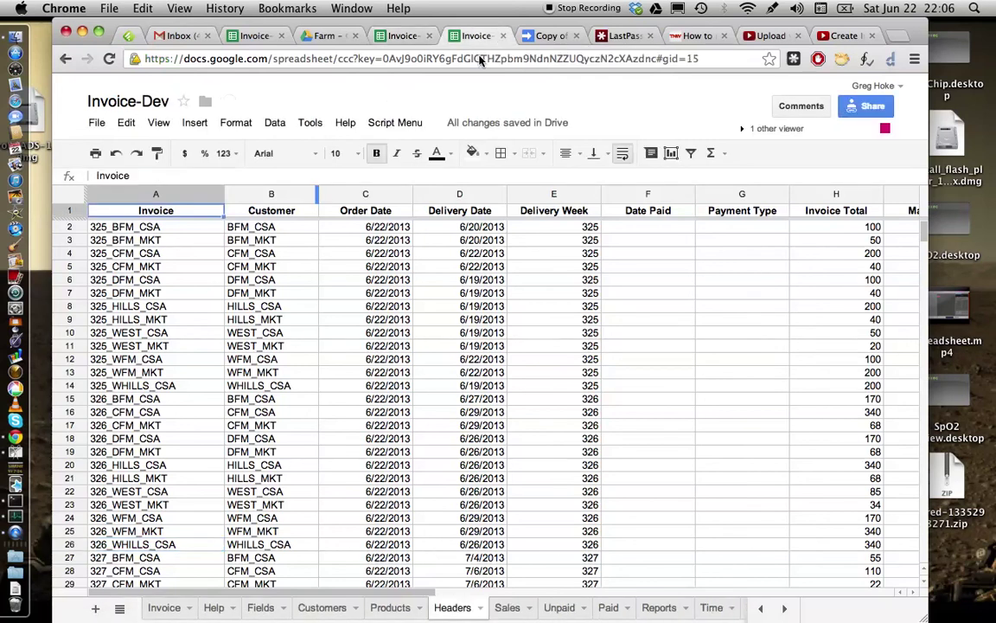